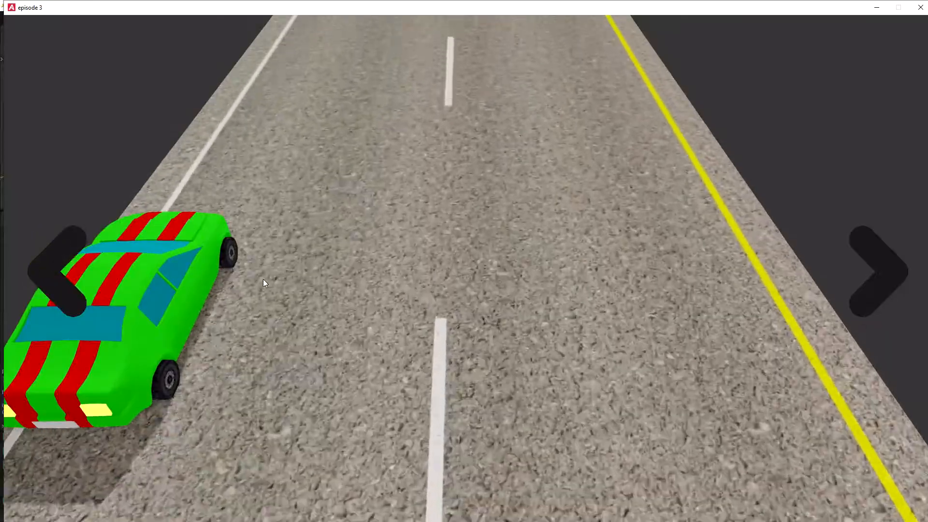
Step: Steer the car two positions to the right in the running game and close the game window
left_click(891, 274)
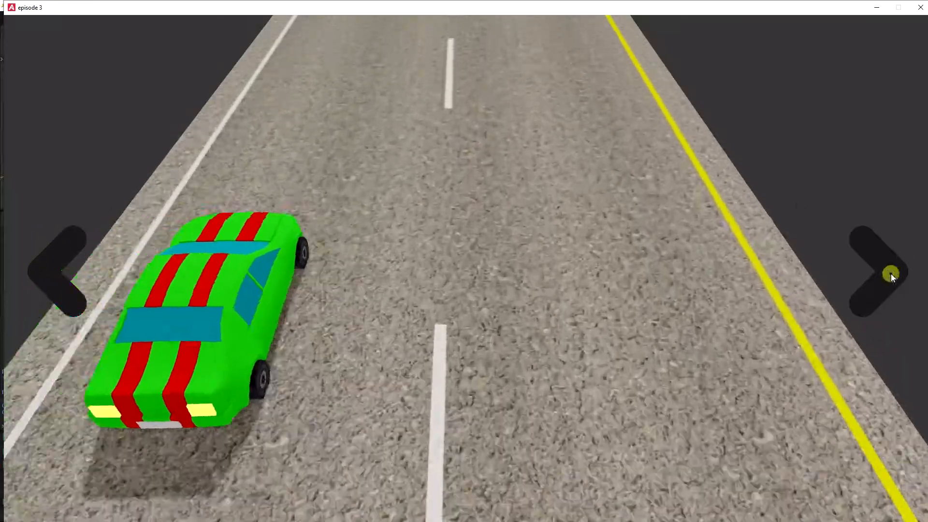
left_click(892, 273)
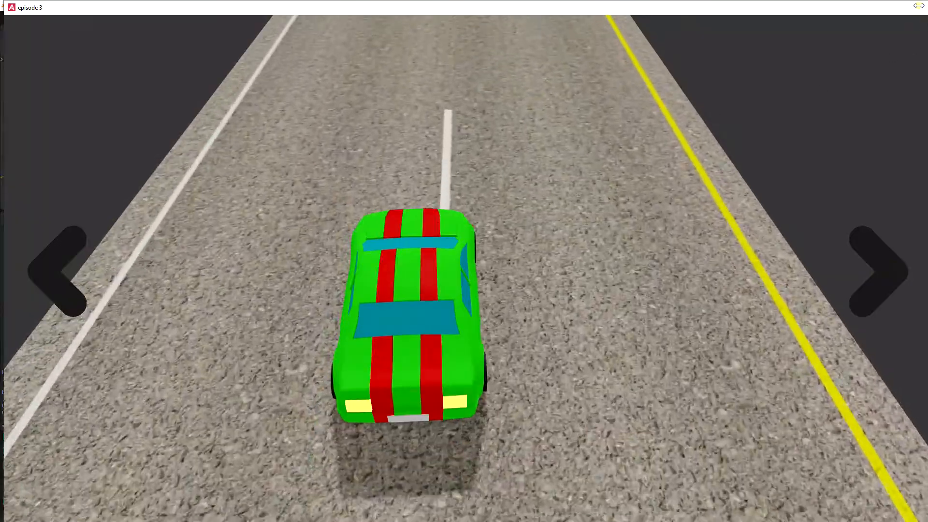
left_click(921, 7)
scroll(411, 371, "down", 2)
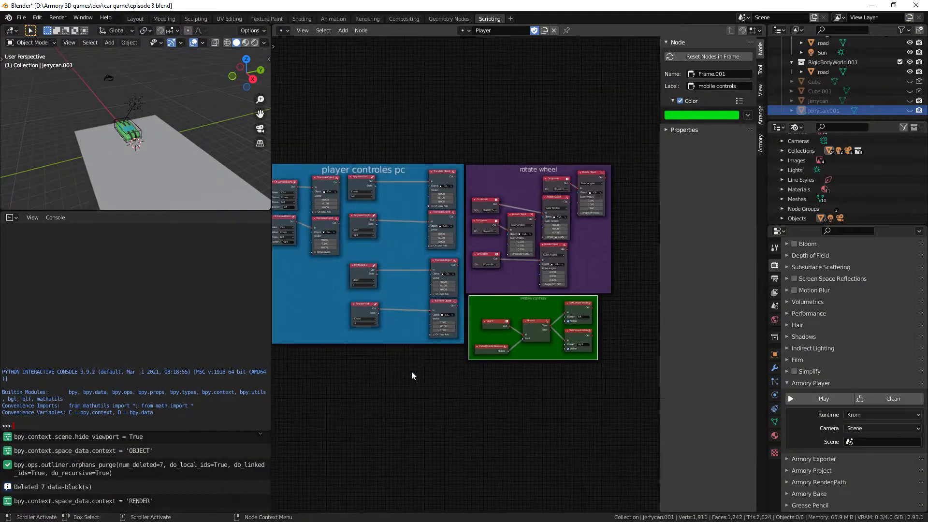
middle_click_drag(379, 388, 396, 394)
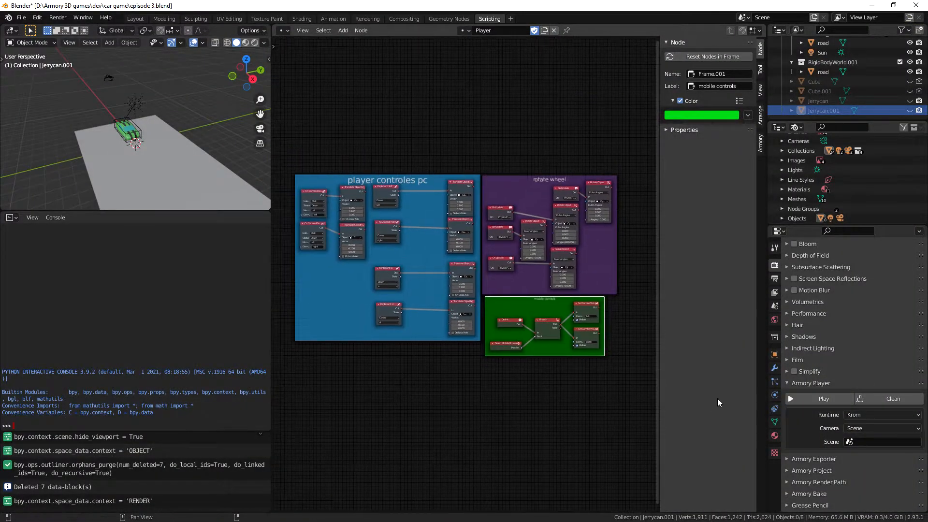
Step: In the Layout workspace, unhide both jerrycans and select the one near the road's yellow line
left_click(135, 20)
middle_click_drag(361, 295, 438, 304)
left_click(910, 158)
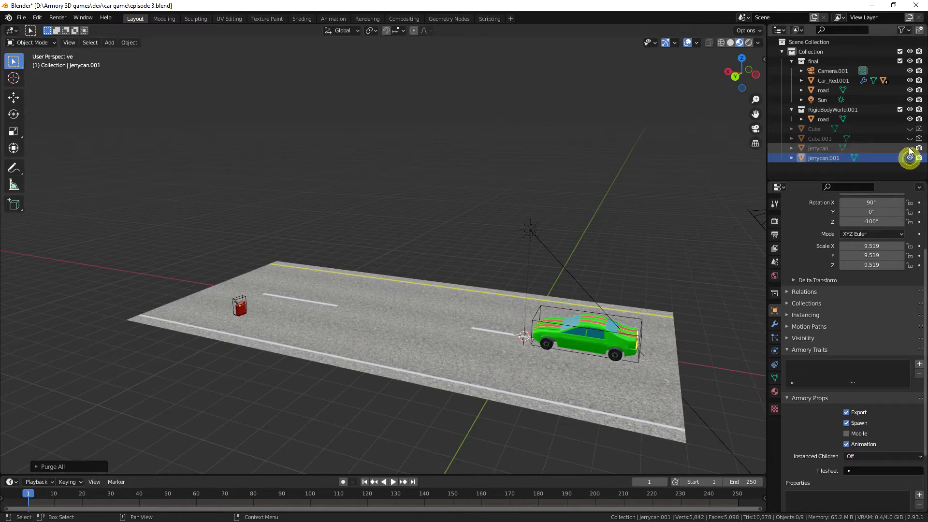
left_click(910, 148)
middle_click_drag(330, 314, 435, 305)
left_click(359, 307)
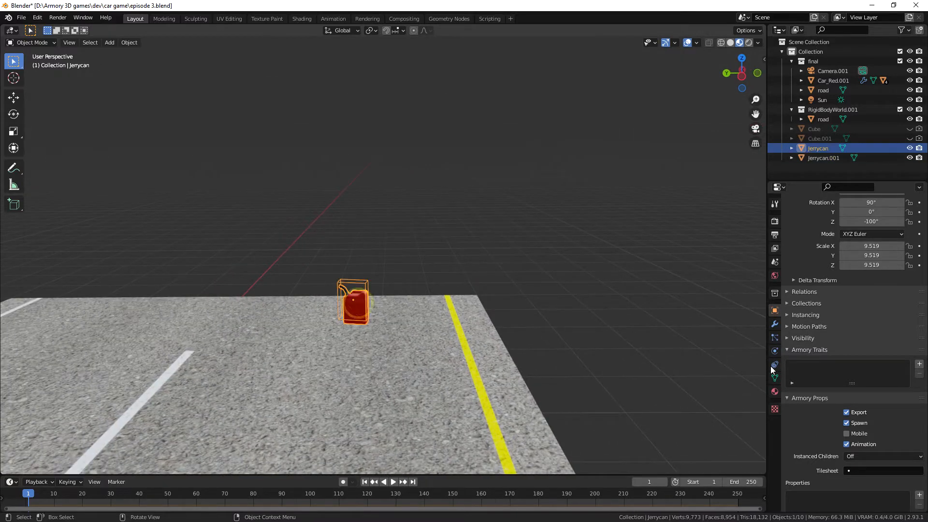
Step: Examine the selected jerrycan's rigid body physics settings and its place on the road
left_click(775, 349)
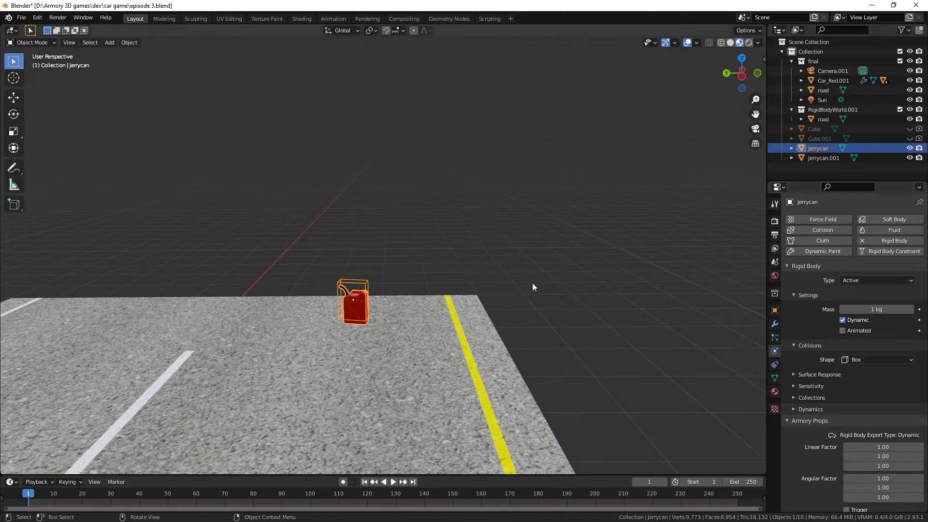
scroll(315, 257, "down", 6)
middle_click_drag(312, 279, 364, 339)
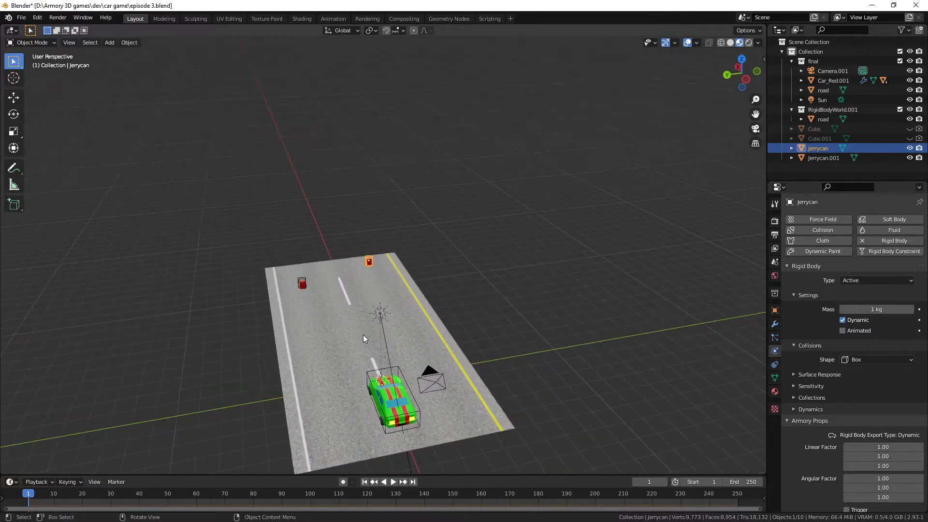
Step: Add a Nodes trait to the selected jerrycan and create a new node tree for it named Gas
left_click(776, 310)
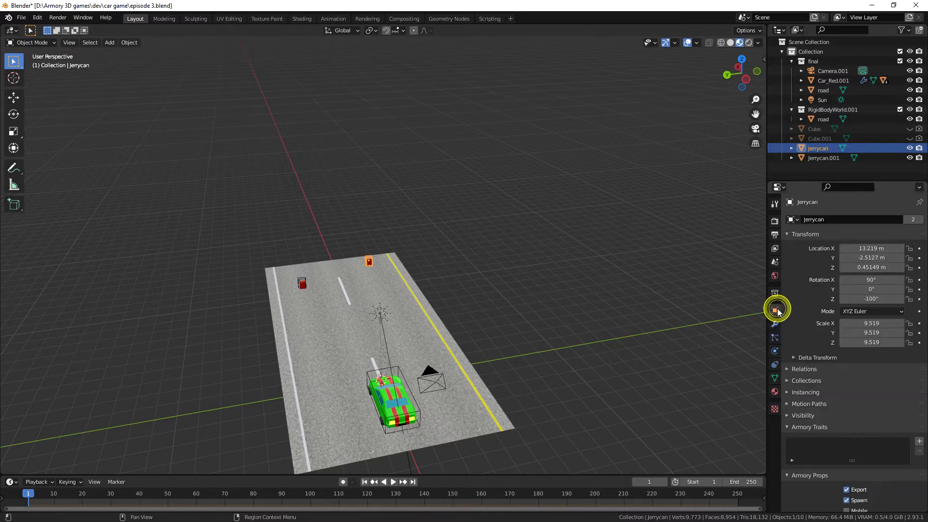
scroll(837, 376, "down", 4)
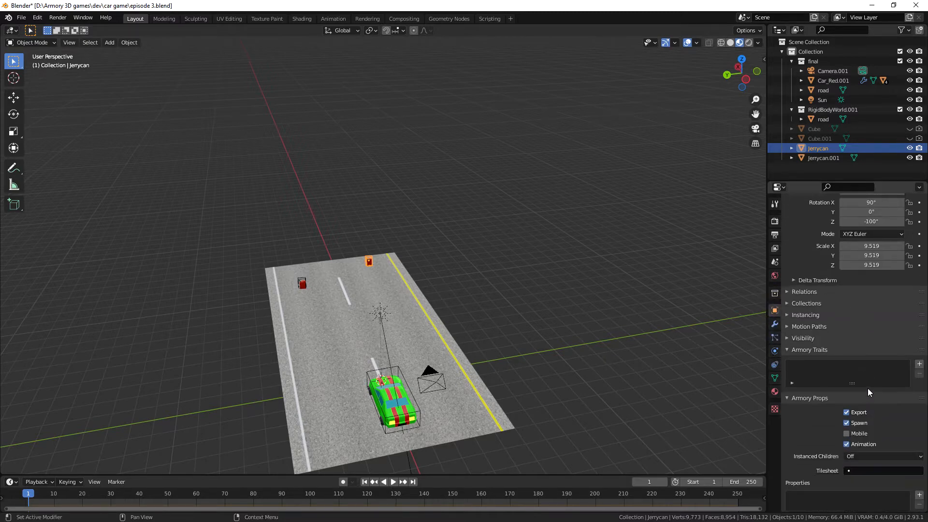
left_click(919, 364)
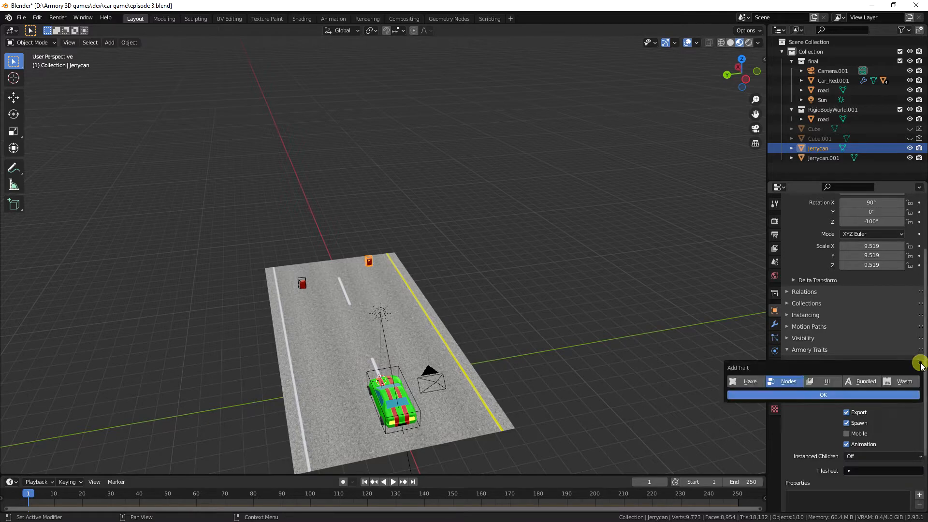
left_click(805, 395)
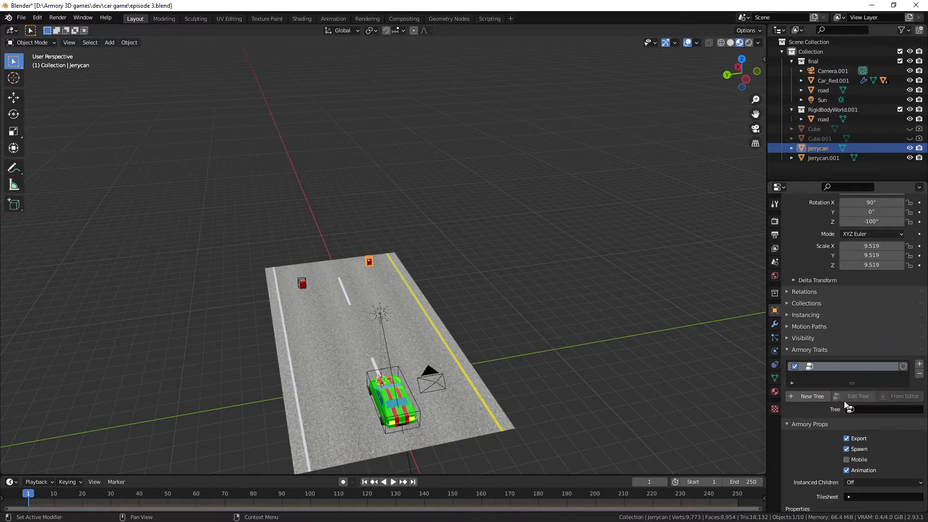
left_click(815, 395)
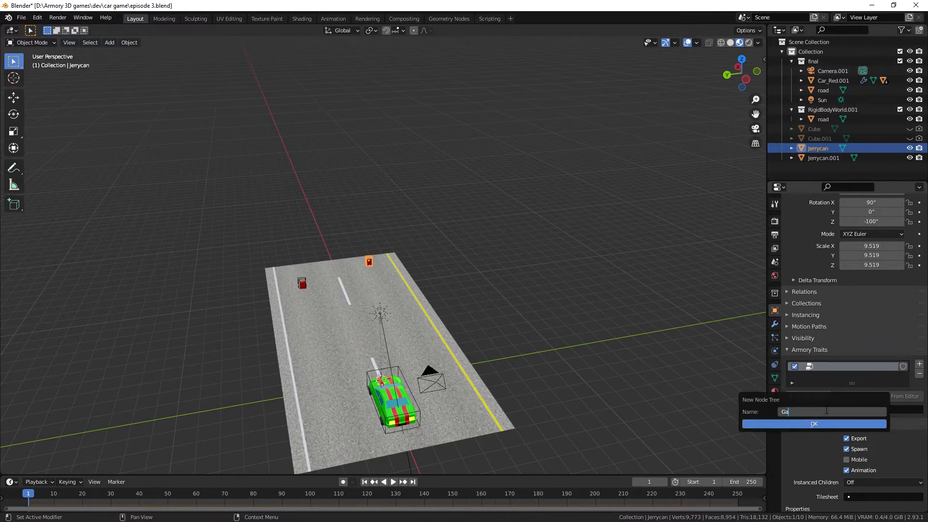
key("Return")
key("Return")
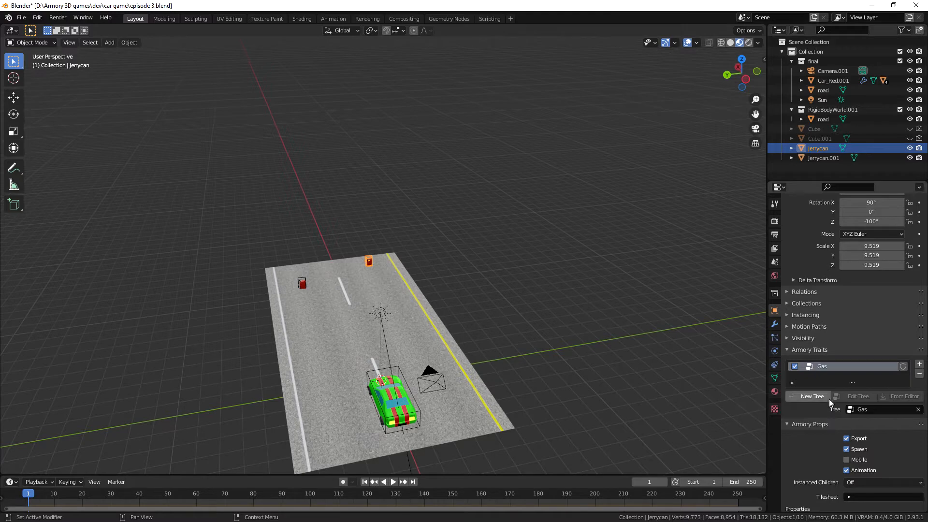
Step: Open the Gas node tree in the Scripting workspace and add an On Update event node
left_click(483, 18)
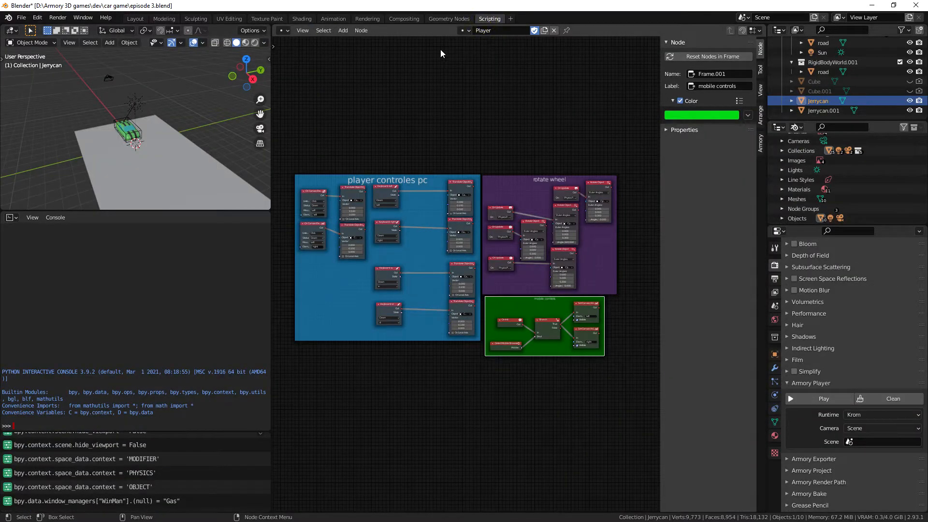
left_click(463, 30)
left_click(465, 40)
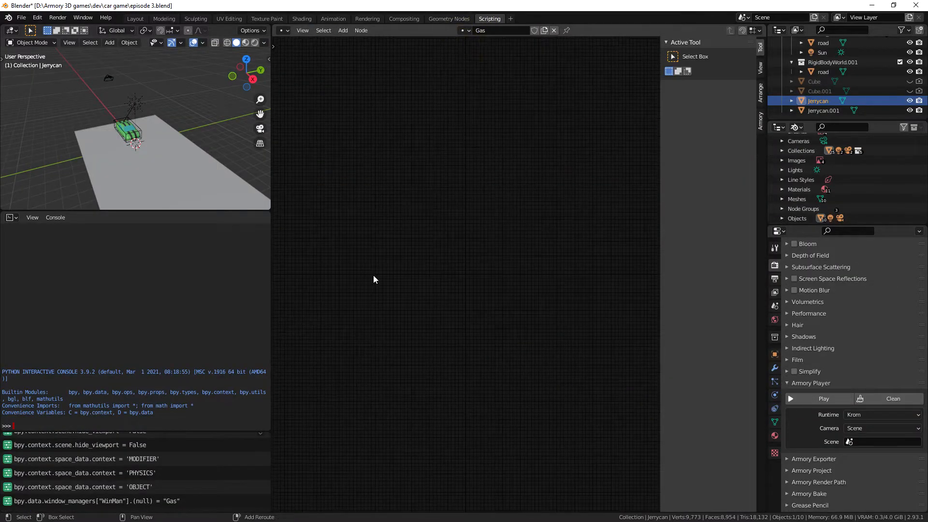
key("shift+a")
mouse_move(345, 256)
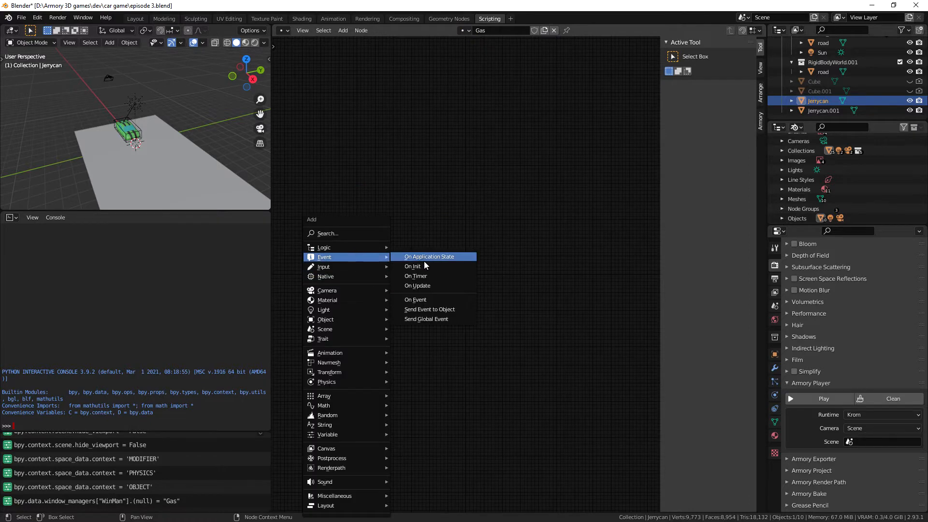
left_click(426, 286)
left_click(352, 218)
scroll(374, 234, "up", 6)
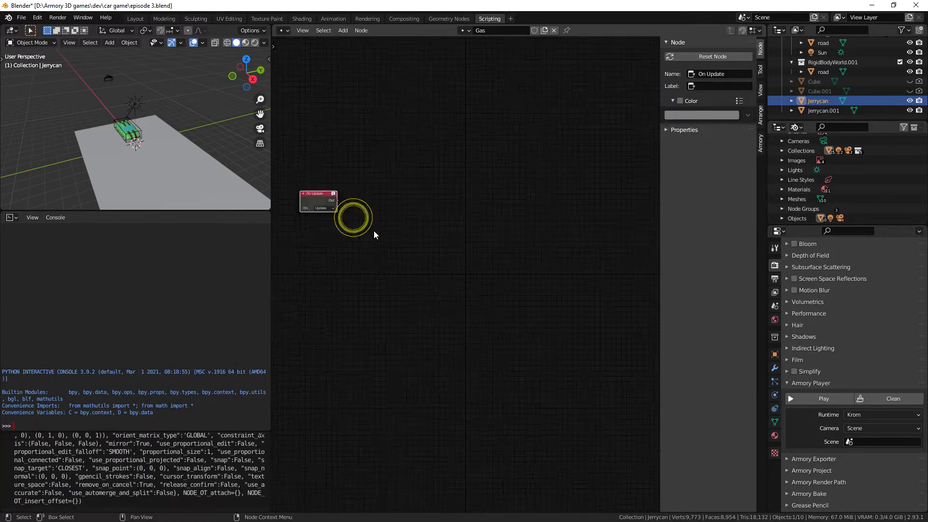
scroll(395, 215, "up", 3)
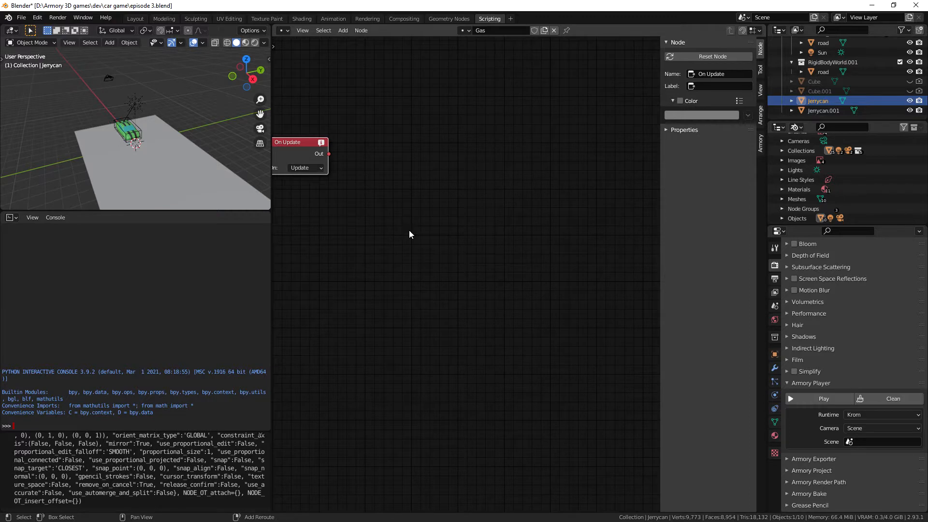
Step: Add a Translate Object node, connect On Update's output to its In socket, and arrange the two nodes side by side
key("shift+a")
left_click(370, 207)
type("t")
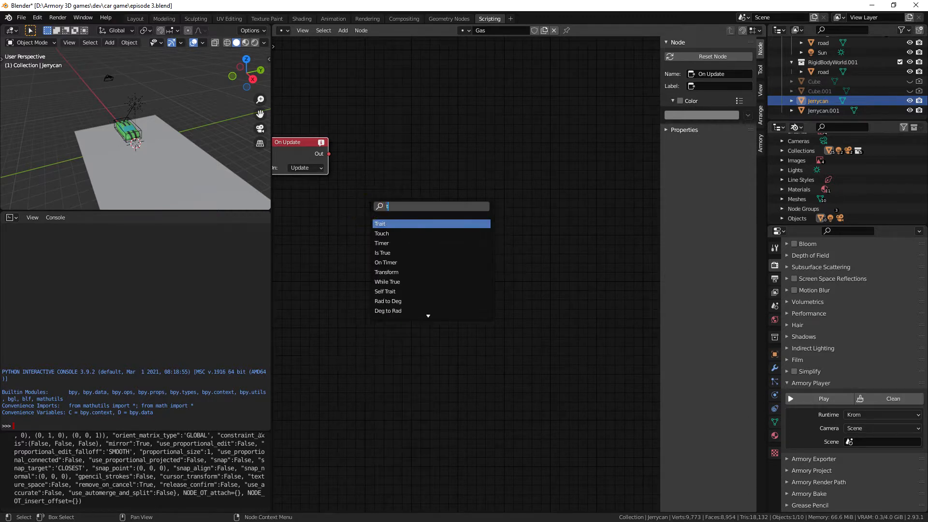
type("ransla")
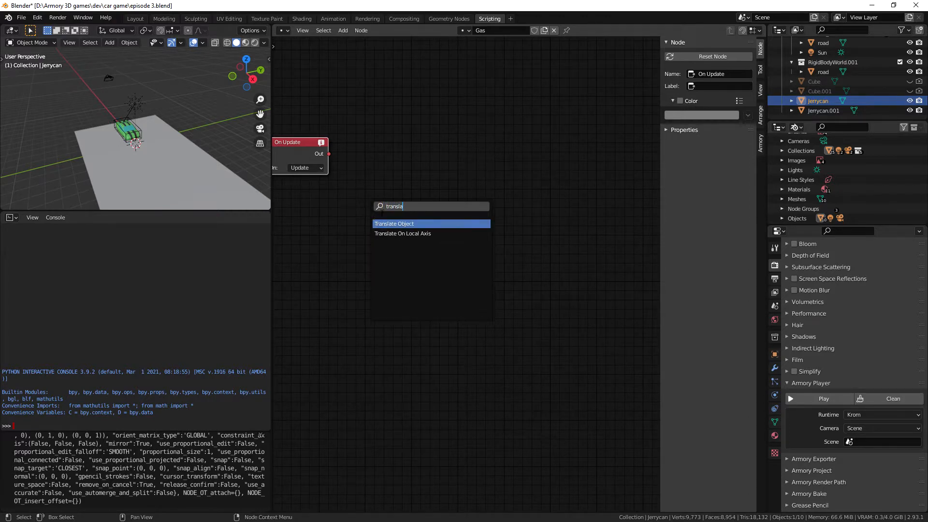
left_click(425, 225)
left_click(392, 145)
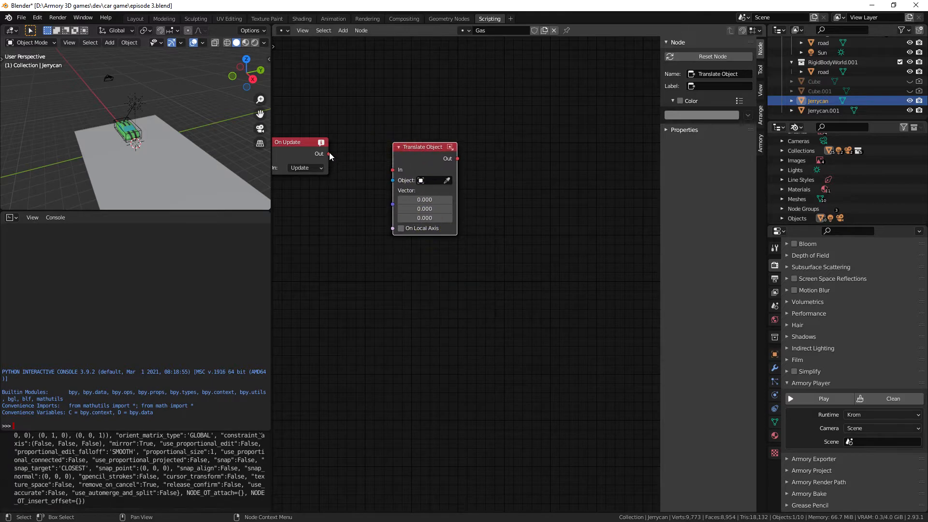
left_click_drag(329, 154, 392, 170)
left_click_drag(302, 147, 343, 151)
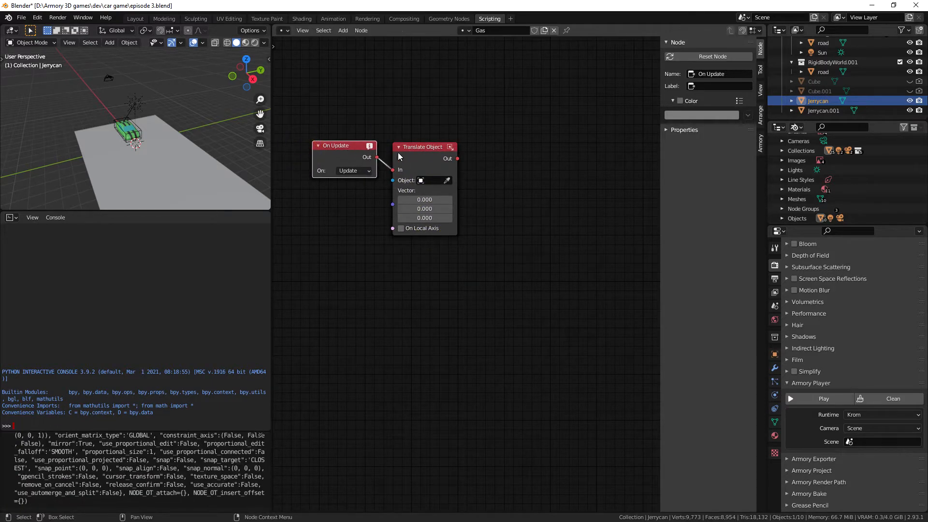
left_click_drag(399, 156, 400, 163)
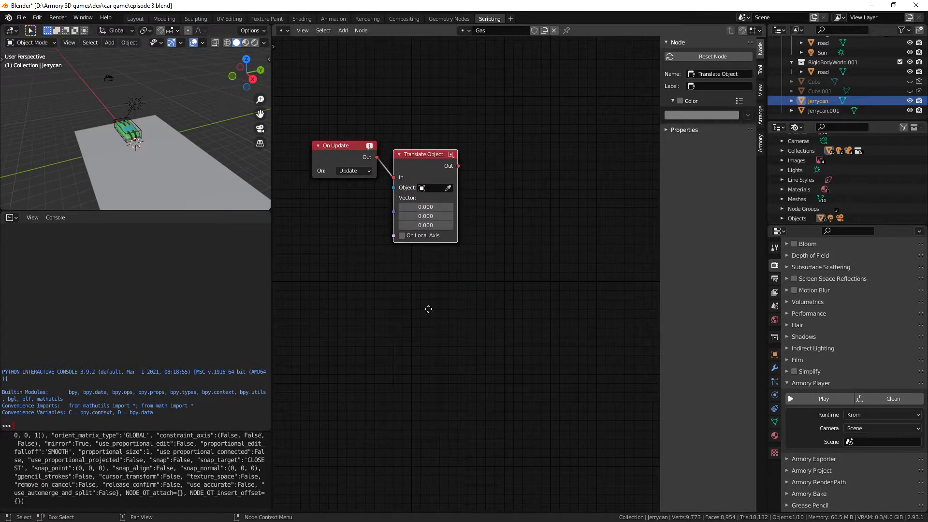
middle_click_drag(428, 309, 497, 328)
Step: Set the Translate Object node's X vector value to -0.1 and try to pick the jerrycan as its object
left_click(482, 256)
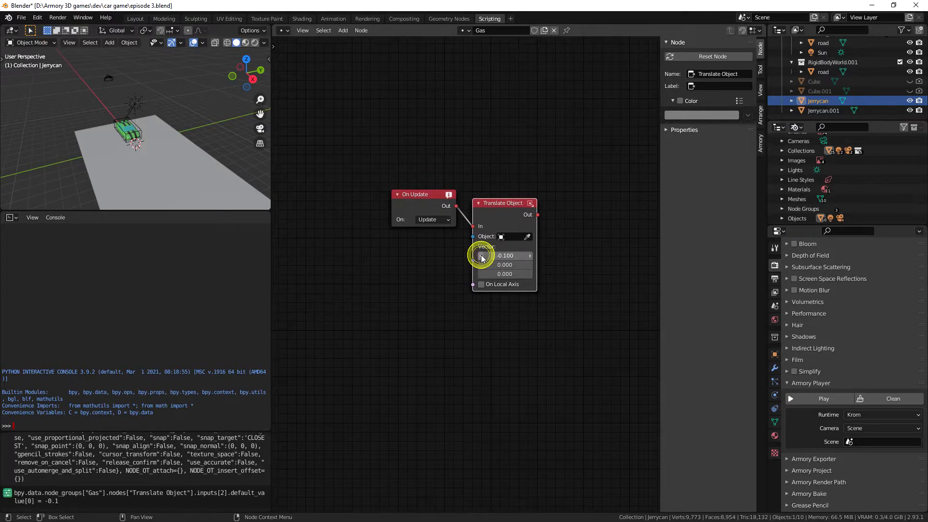
middle_click_drag(216, 131, 261, 147)
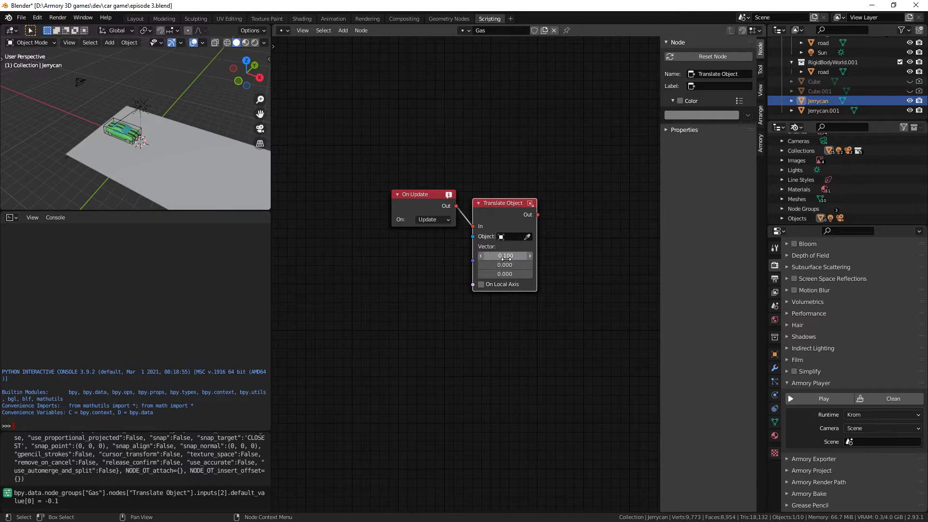
middle_click_drag(131, 200, 178, 155)
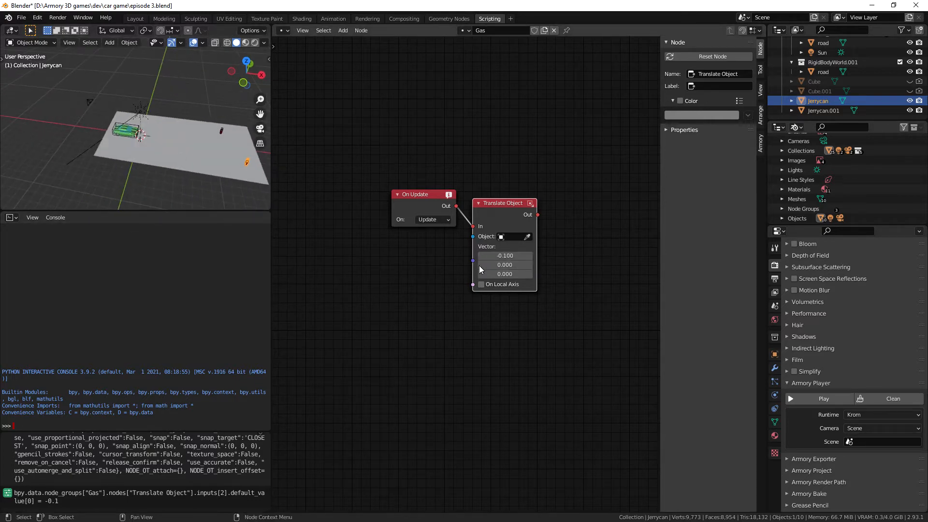
left_click(527, 237)
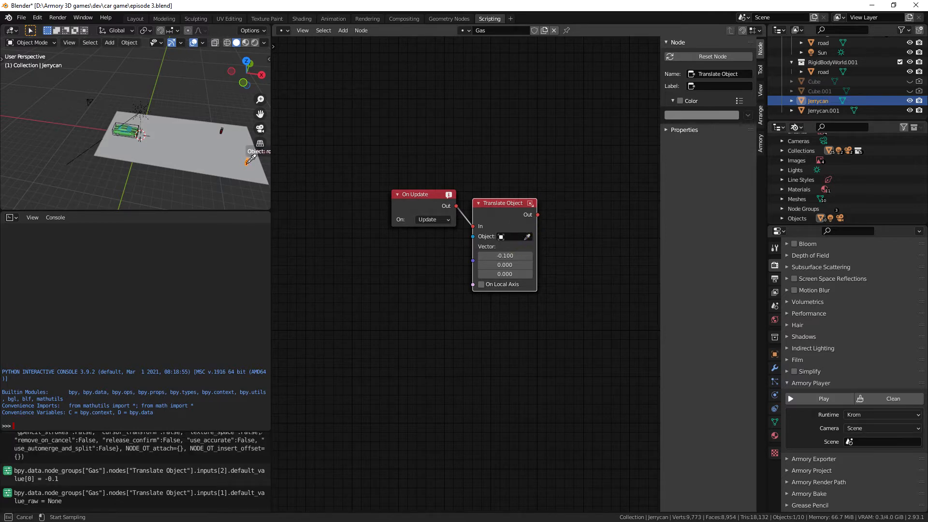
left_click(572, 293)
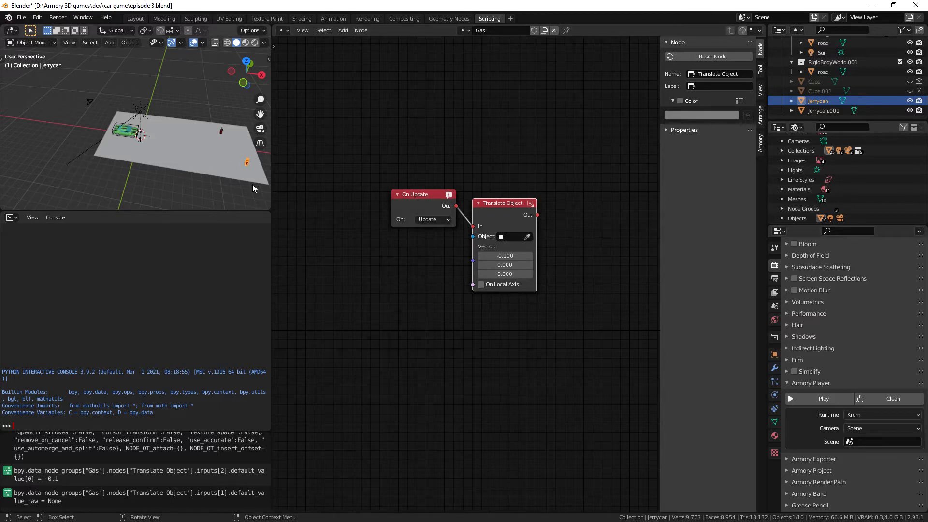
Step: Add a Self Object node below On Update and connect it to the Translate Object node's Object socket
key("shift+a")
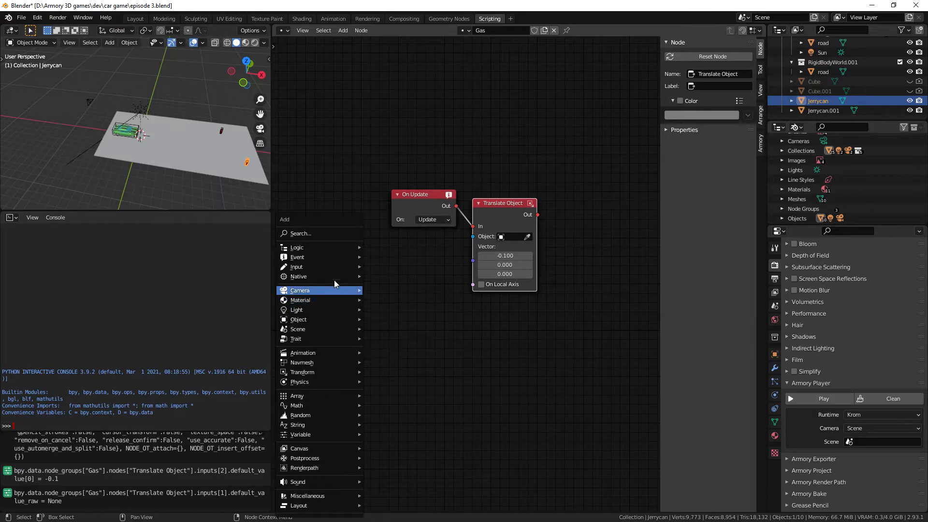
left_click(316, 234)
type("sel")
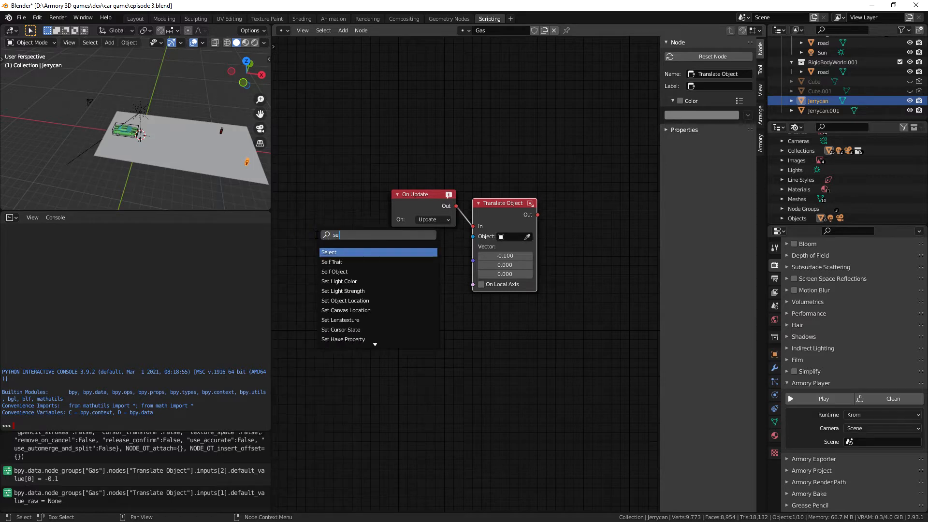
type("f")
left_click(365, 262)
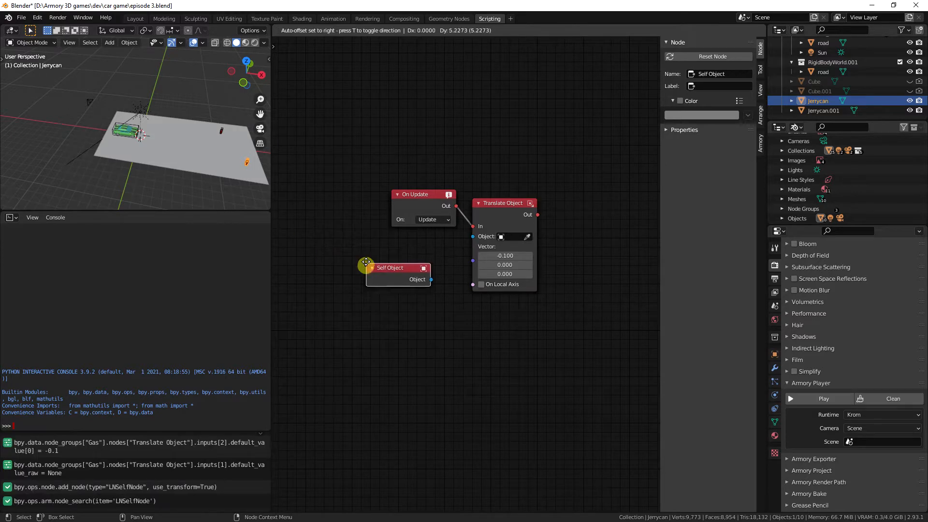
left_click_drag(428, 266, 473, 236)
left_click_drag(409, 251, 429, 236)
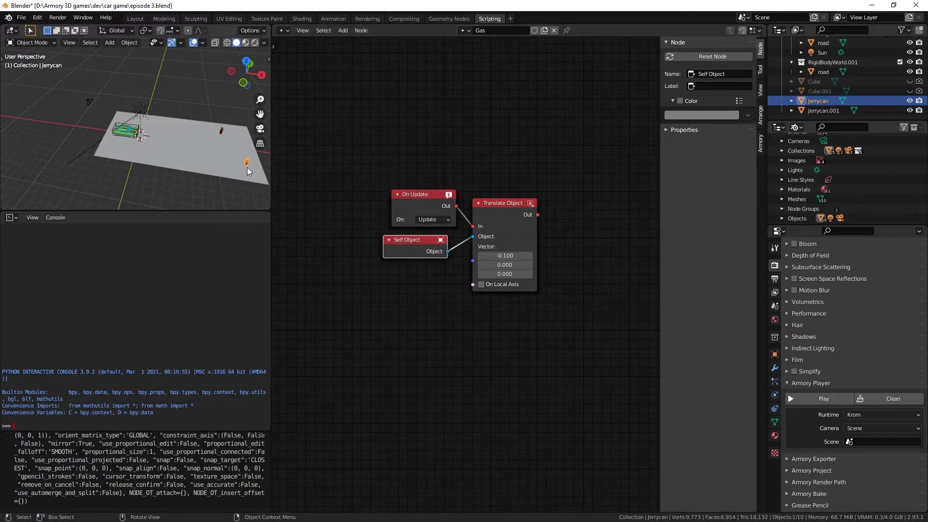
middle_click_drag(251, 173, 163, 130)
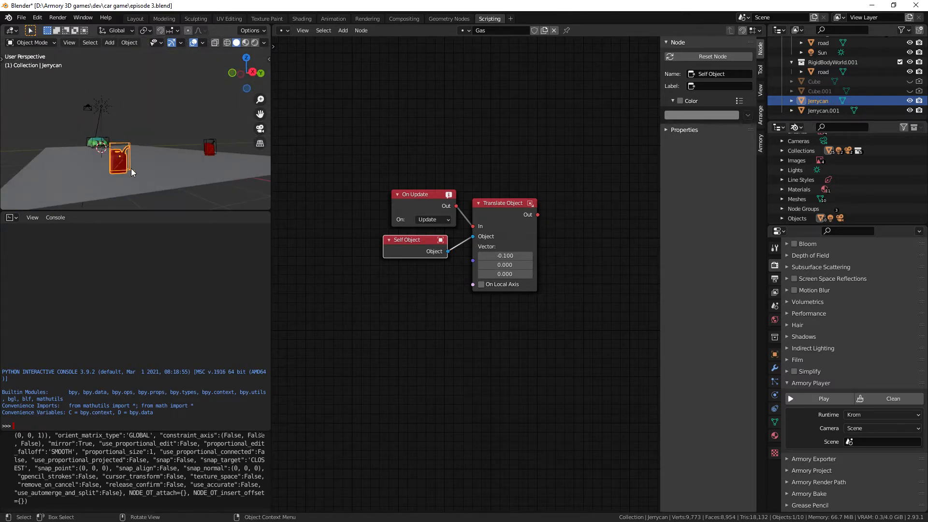
left_click_drag(426, 254, 428, 259)
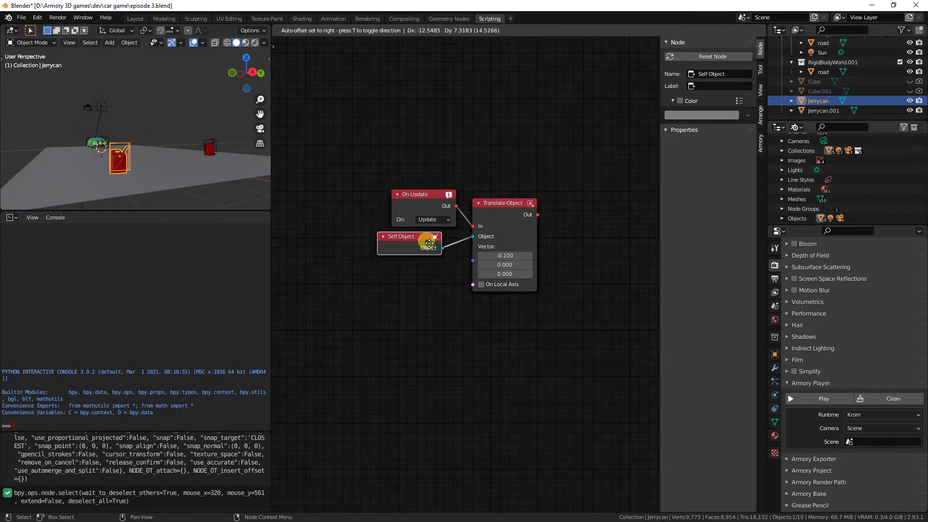
Step: Move the Self Object node slightly down and away from the On Update node
left_click(211, 152)
left_click_drag(409, 254, 391, 256)
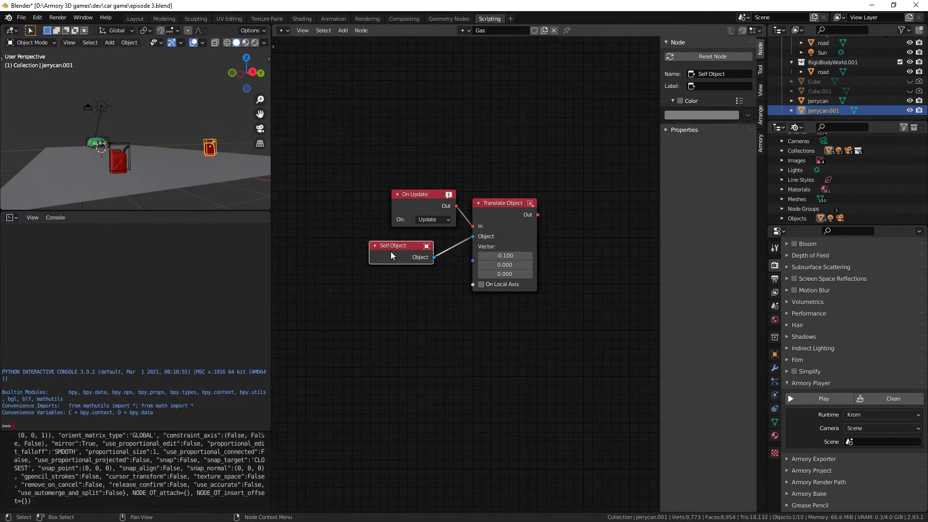
left_click(110, 161)
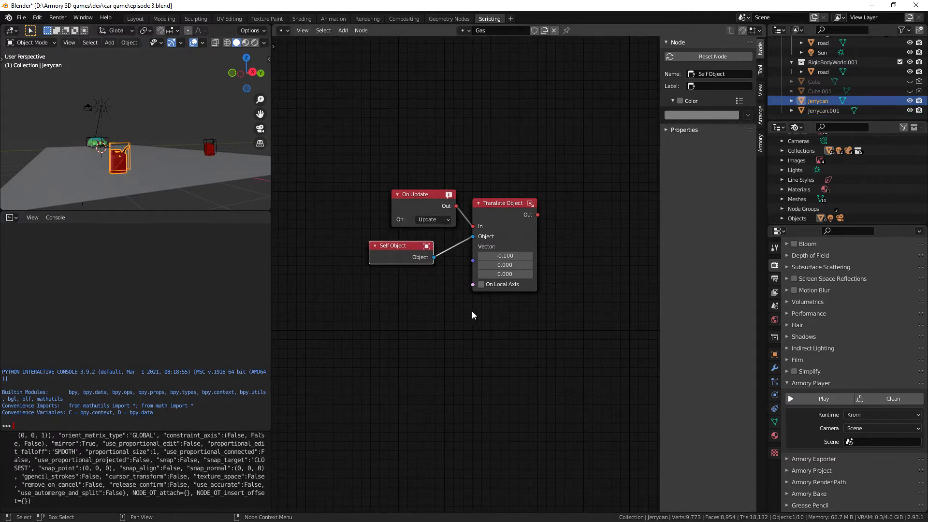
middle_click_drag(410, 316, 416, 340)
left_click_drag(324, 175, 537, 342)
left_click(210, 146)
left_click(116, 153)
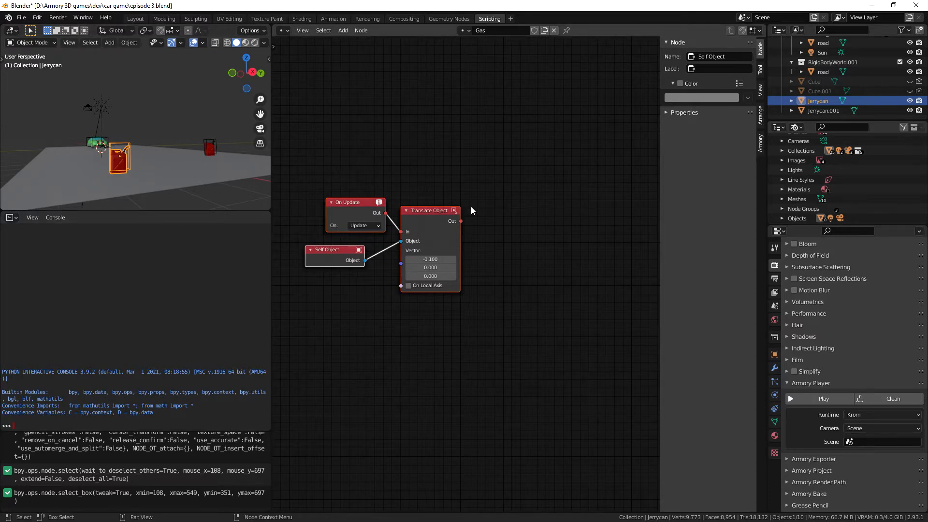
left_click_drag(462, 221, 532, 290)
left_click(210, 148)
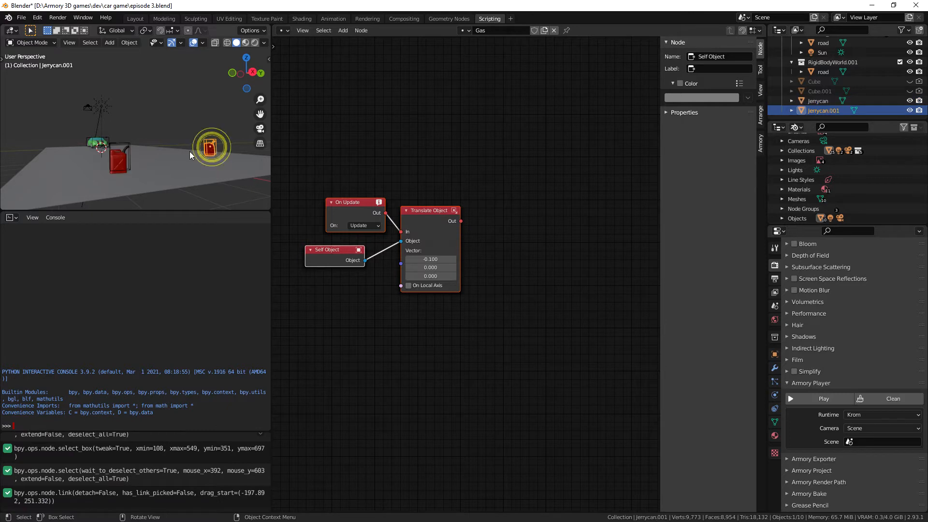
left_click(119, 154)
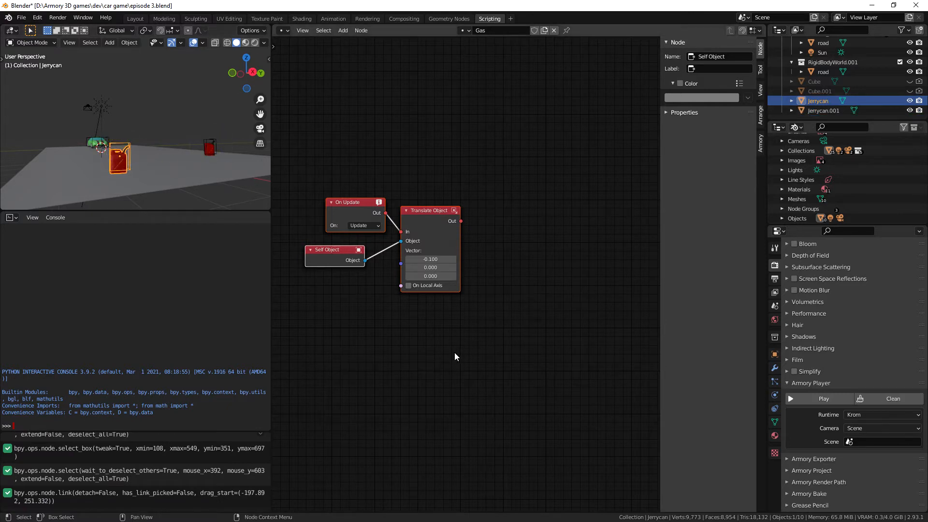
left_click(417, 371)
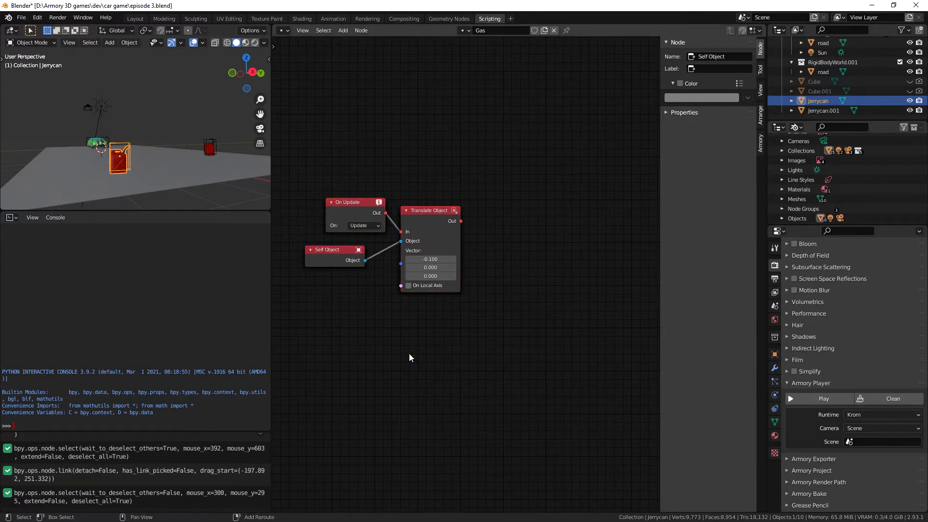
Step: Add a Nodes trait to the second jerrycan, Jerrycan.001, and assign it the Gas tree
left_click(210, 151)
left_click(775, 355)
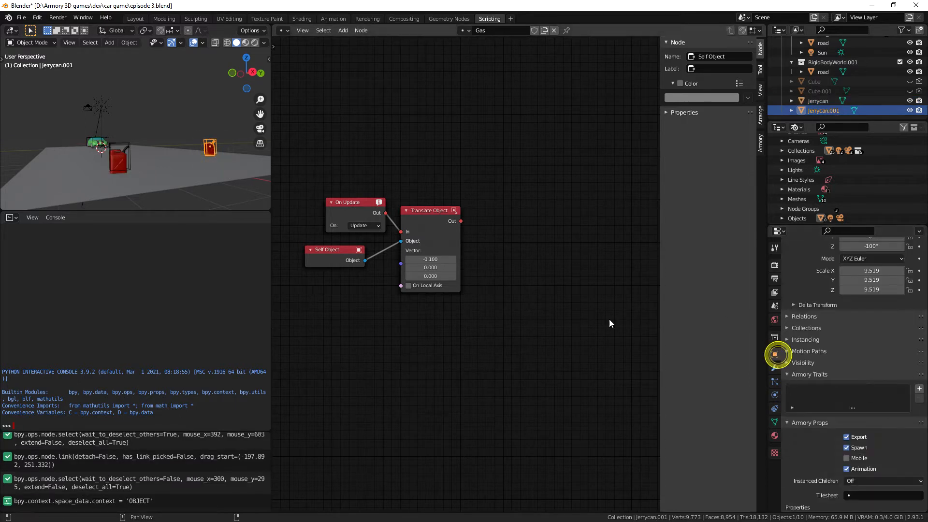
left_click(119, 162)
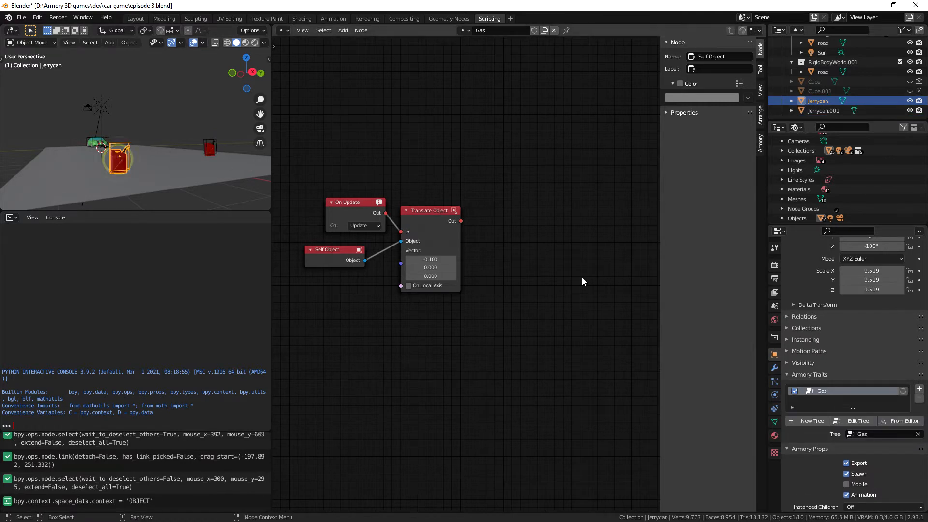
left_click(208, 153)
left_click(919, 389)
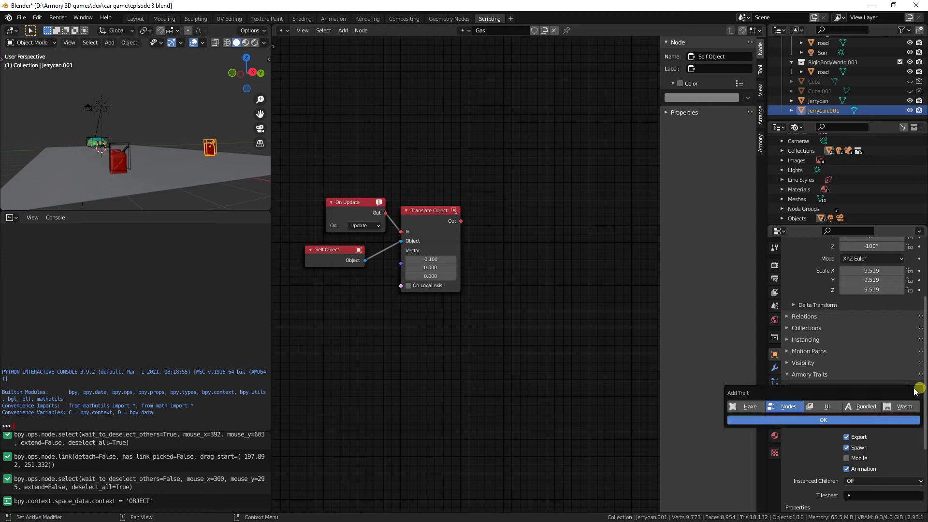
left_click(799, 419)
left_click(862, 435)
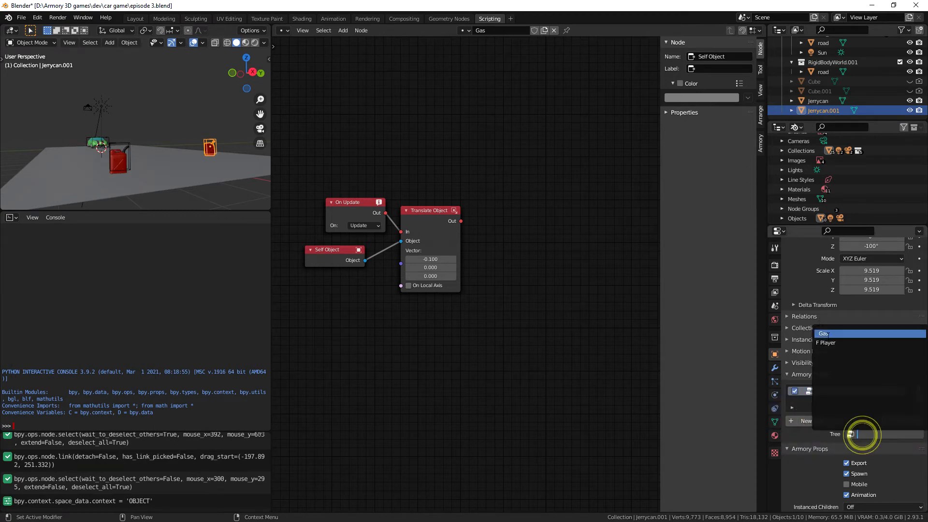
left_click(828, 332)
Step: Run the game from the Armory Player and steer the car left and right to check both jerrycans' movement
left_click(775, 265)
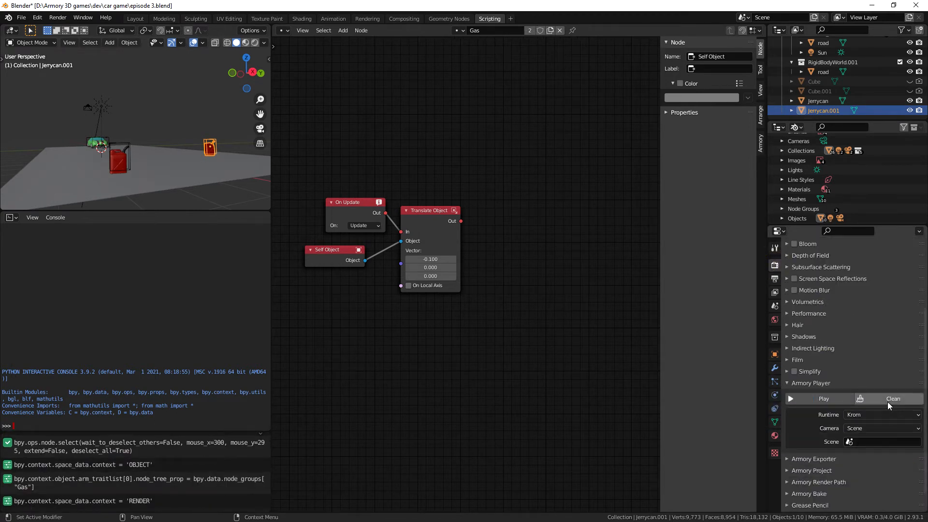
left_click(820, 399)
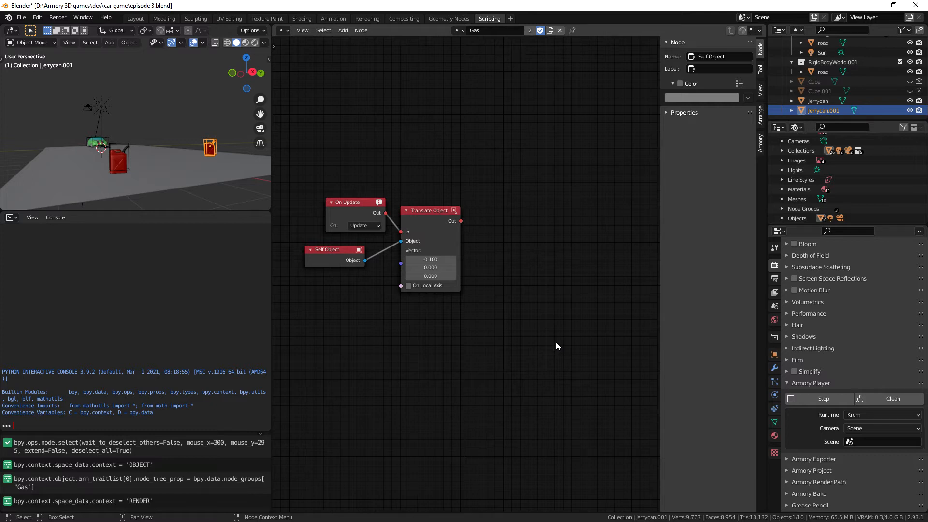
key("Left")
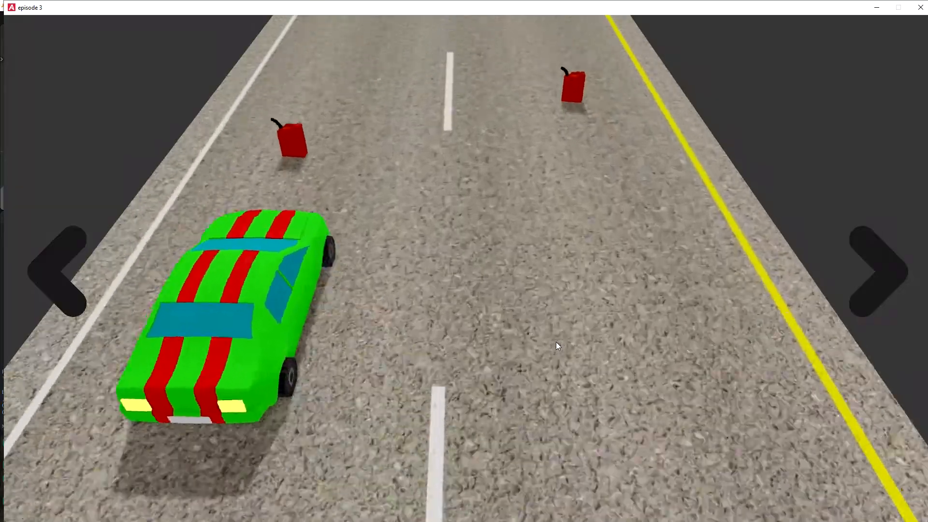
key("Right")
key("Left")
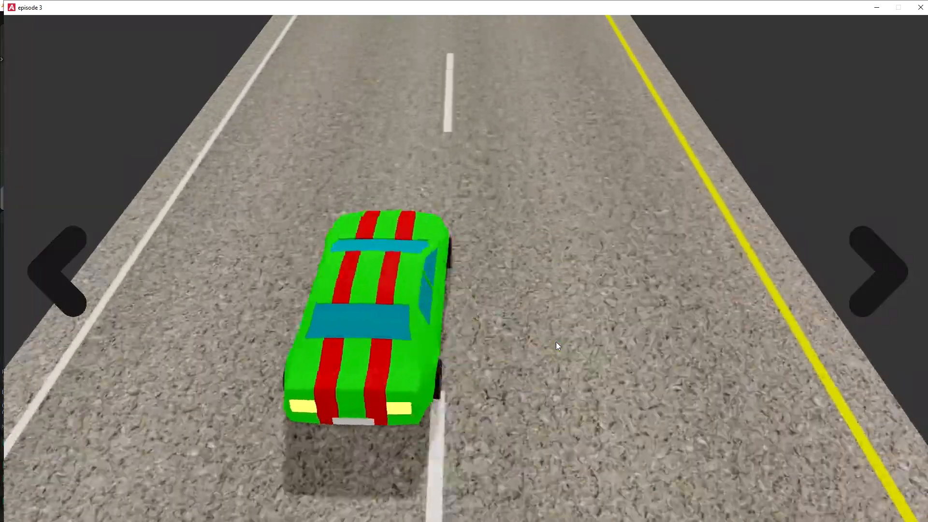
key("Right")
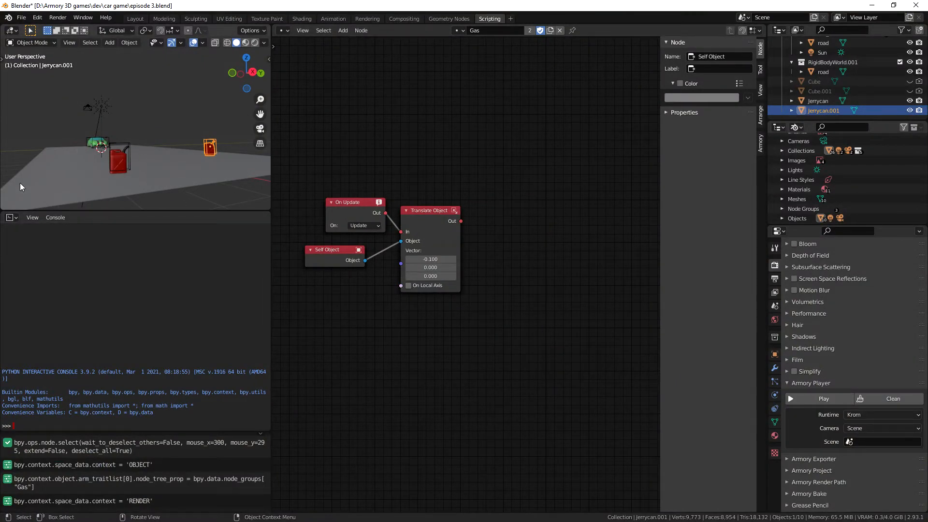
Step: Add a Remove Object node below the Translate Object node in the Gas tree
middle_click_drag(458, 367, 455, 376)
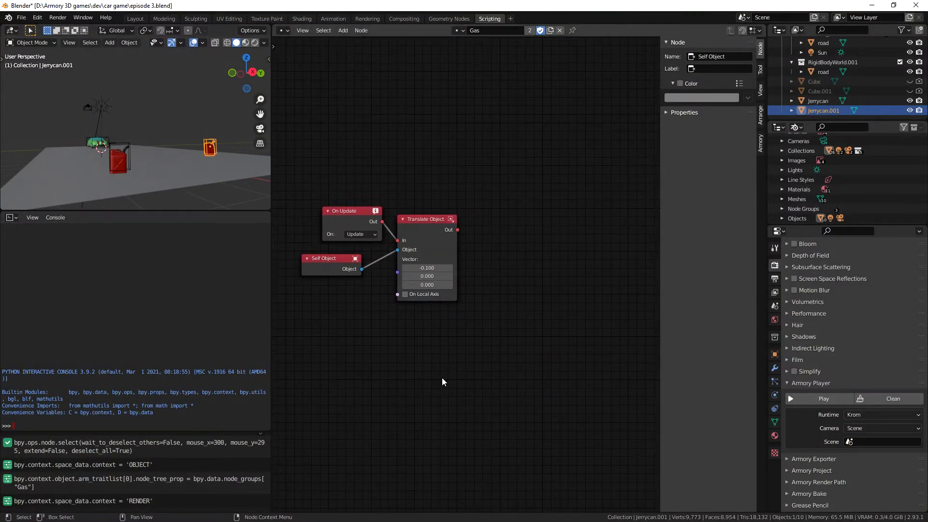
key("shift+a")
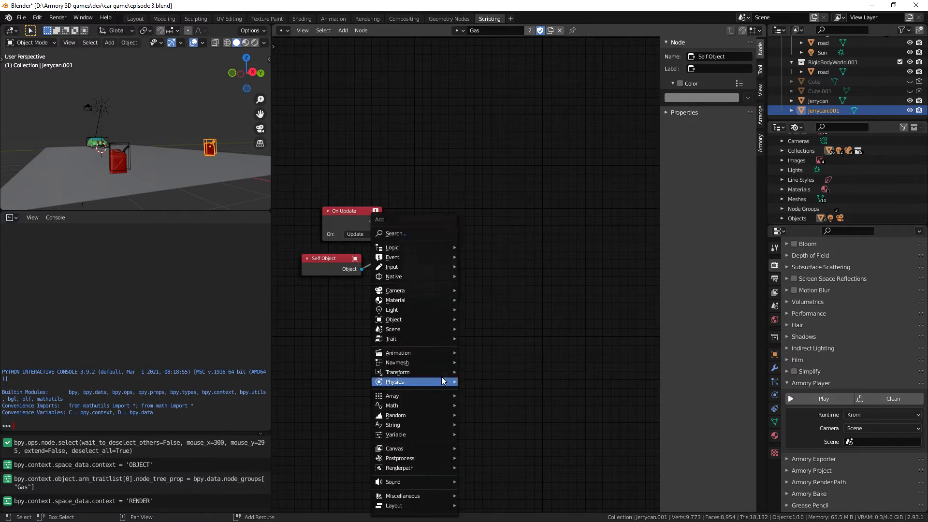
left_click(393, 234)
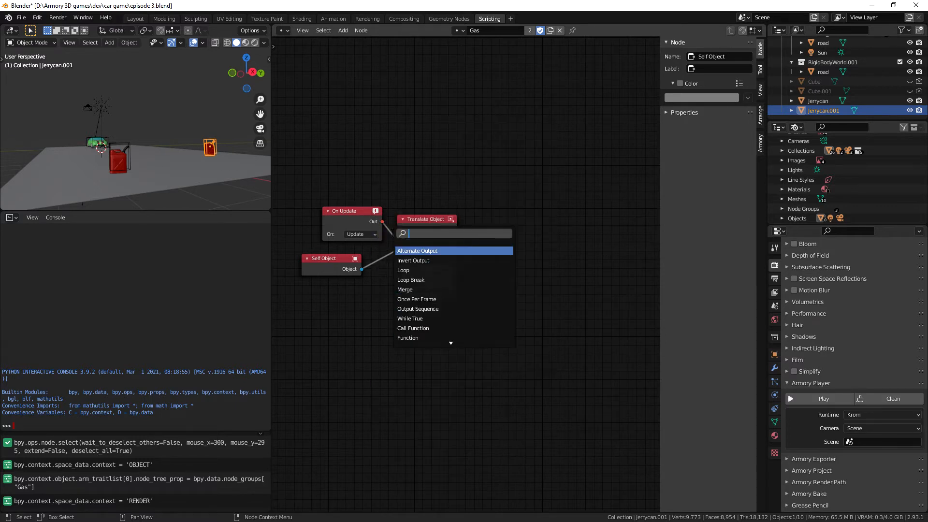
type("remove")
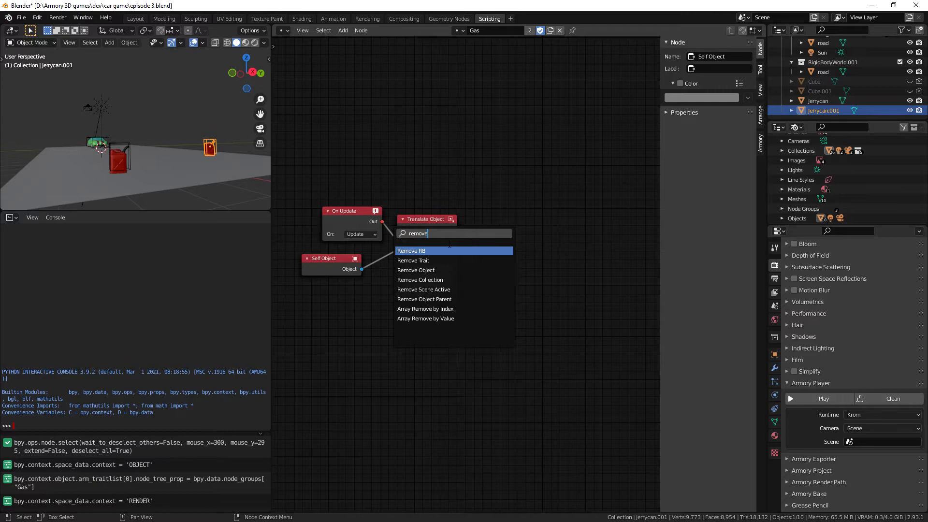
left_click(445, 270)
left_click(483, 297)
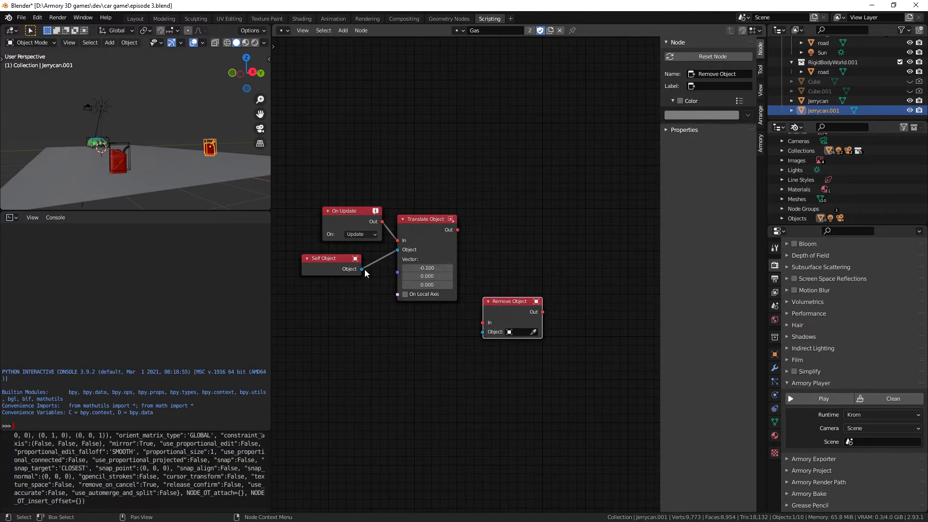
Step: Connect Self Object's output to the Remove Object node's Object socket and spread the Remove Object and On Update nodes apart
left_click_drag(362, 269, 464, 339)
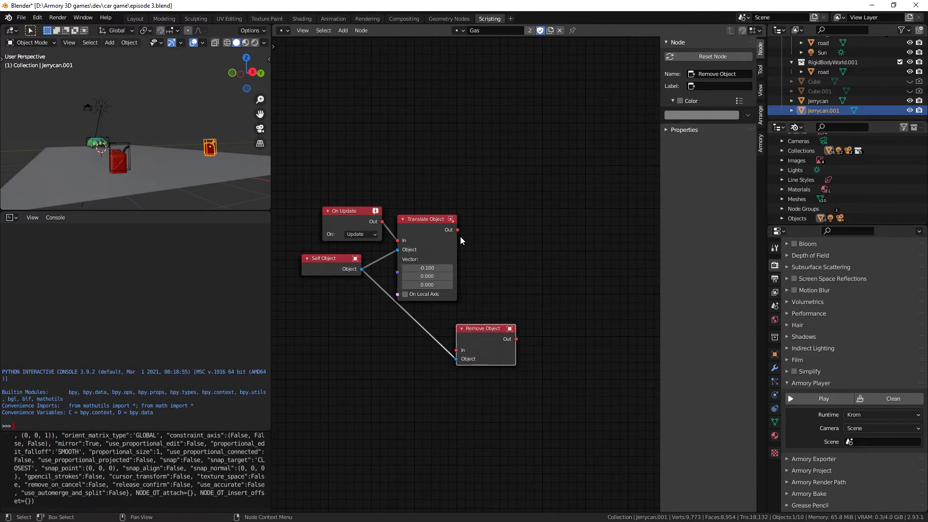
left_click(457, 231)
left_click_drag(476, 329, 468, 369)
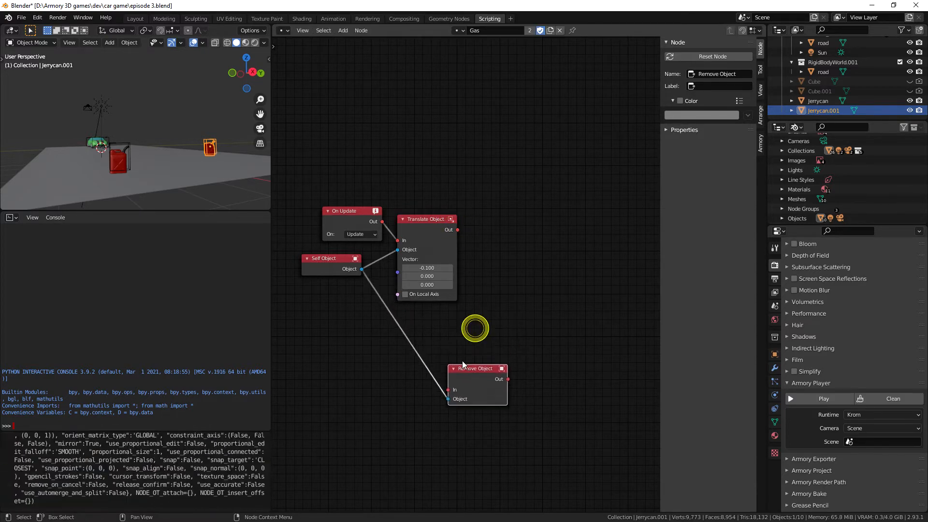
left_click_drag(368, 220, 348, 212)
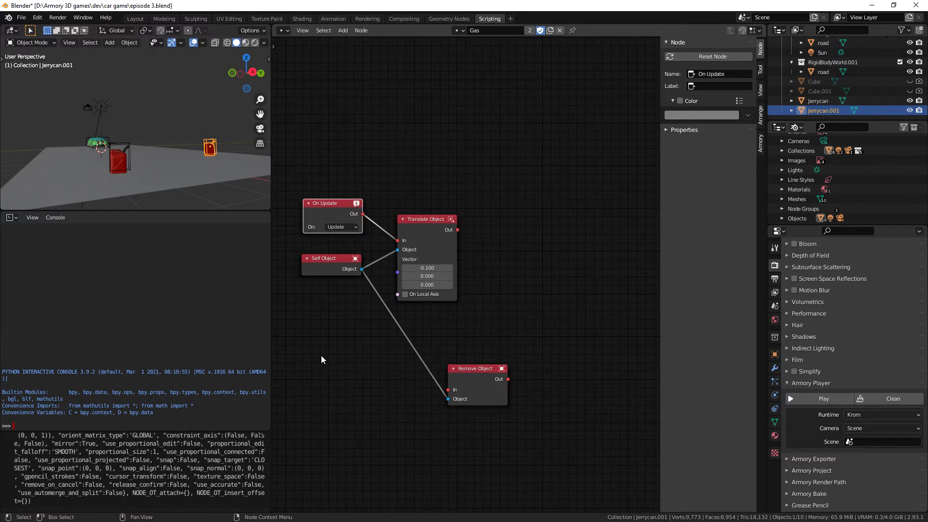
Step: Add an On Contact node onto the link between Self Object and Remove Object so Self Object feeds RB 1
key("shift+a")
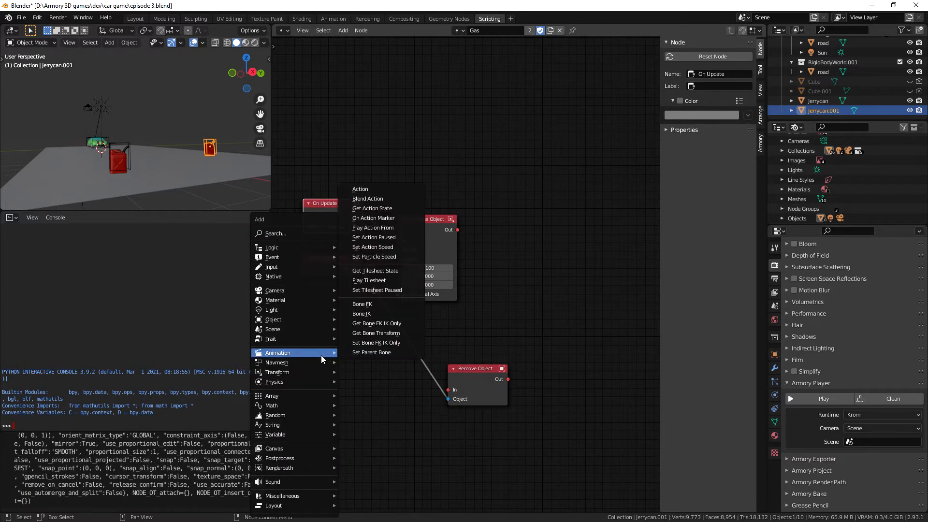
type("cont")
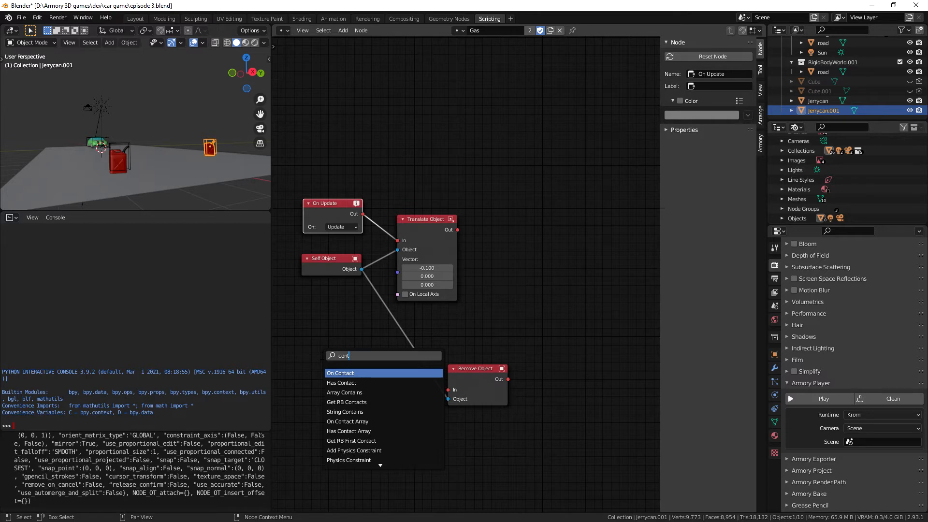
left_click(371, 371)
left_click(384, 333)
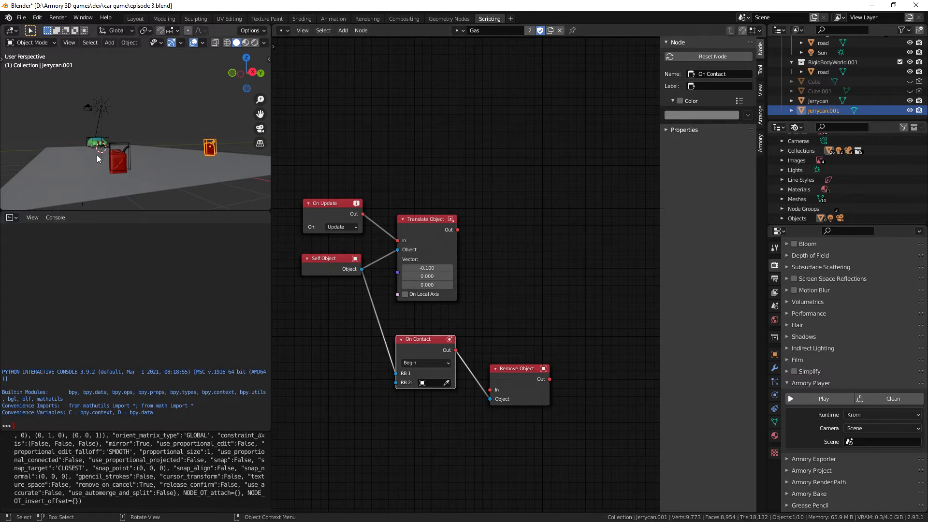
Step: Pick the car object Car_Red.001 in the viewport as the On Contact node's RB 2
middle_click_drag(121, 164, 247, 215)
left_click(446, 383)
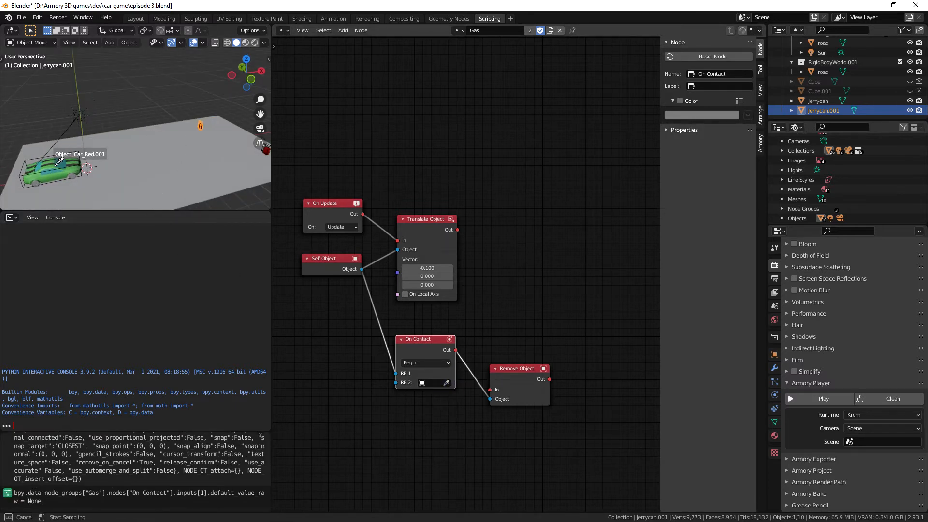
left_click(59, 162)
Step: Connect On Contact's Out to Remove Object's In and Self Object to its Object socket, and tidy the node layout
left_click_drag(511, 379, 530, 357)
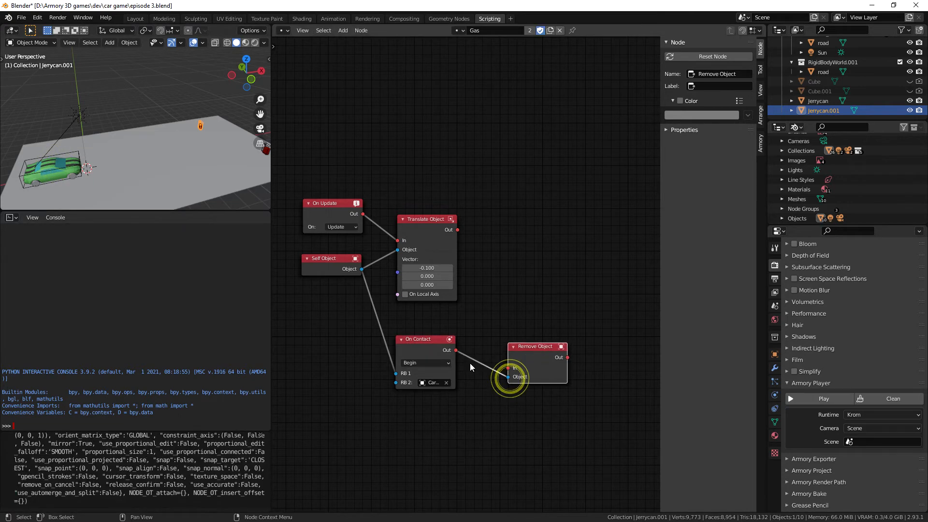
left_click_drag(427, 350, 434, 352)
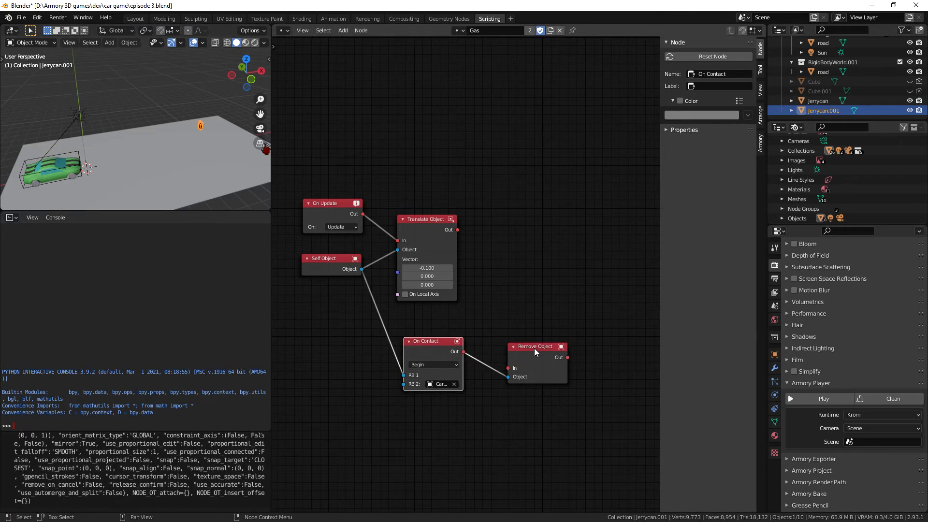
left_click_drag(535, 348, 540, 365)
left_click_drag(464, 353, 511, 381)
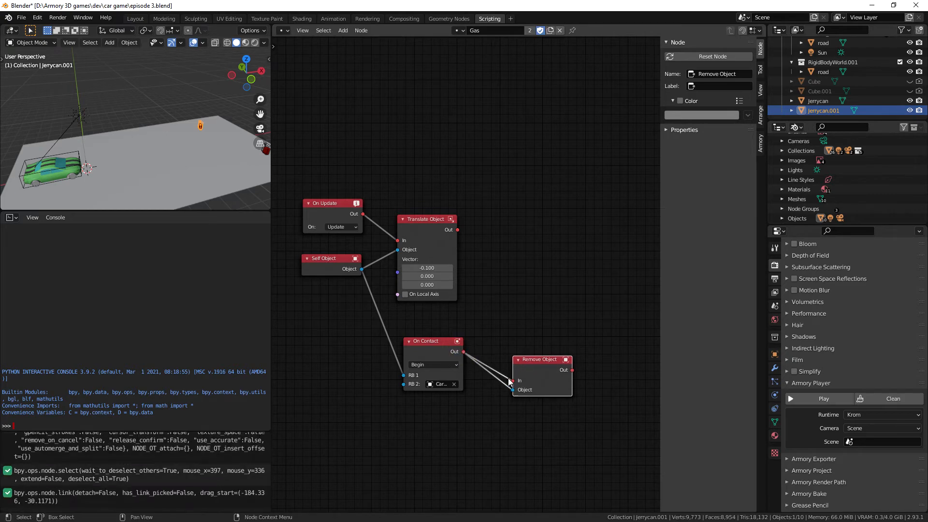
left_click_drag(362, 270, 406, 299)
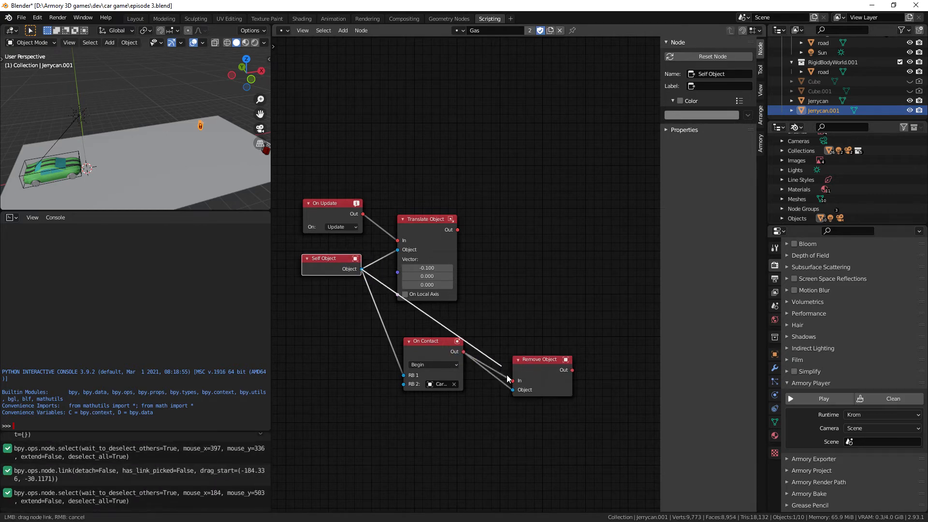
left_click_drag(515, 393, 514, 391)
left_click_drag(452, 341, 441, 356)
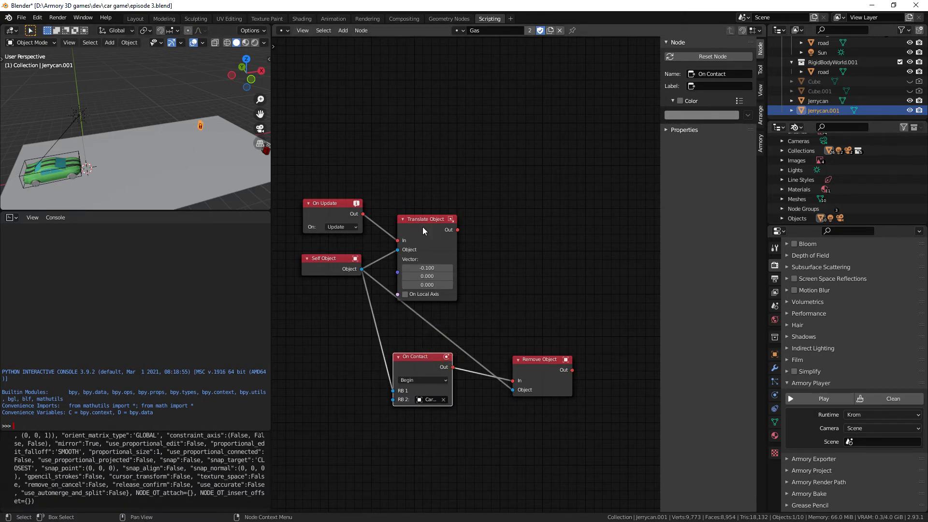
left_click_drag(423, 230, 434, 228)
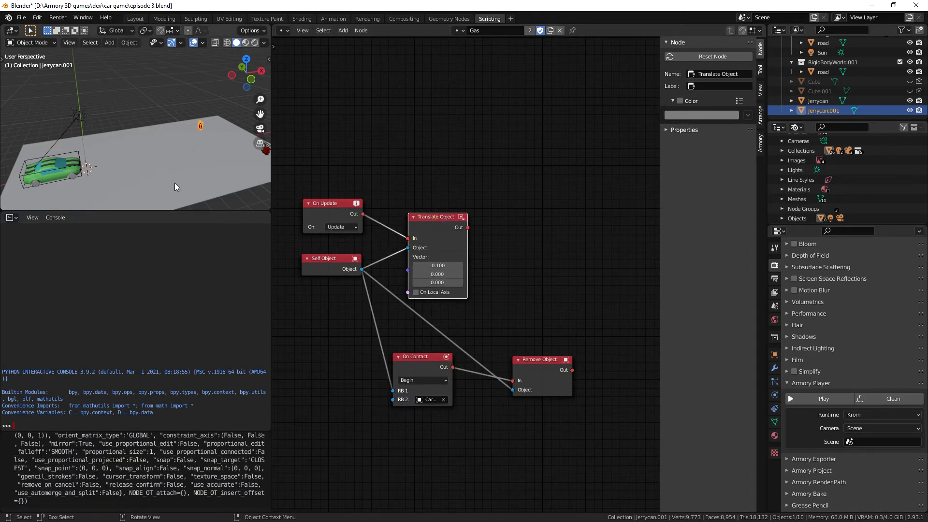
Step: Run the game to test whether the jerrycans are removed on contact with the car
middle_click_drag(175, 182, 173, 177)
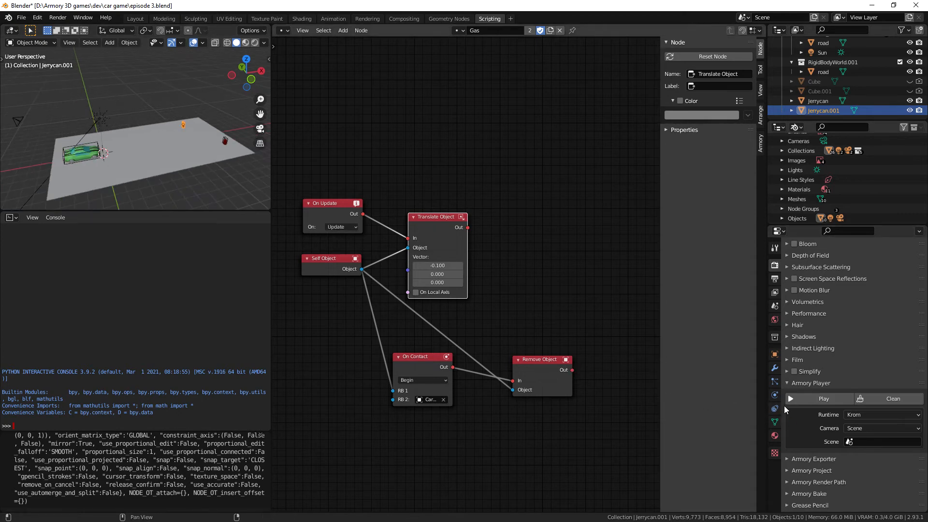
left_click(825, 400)
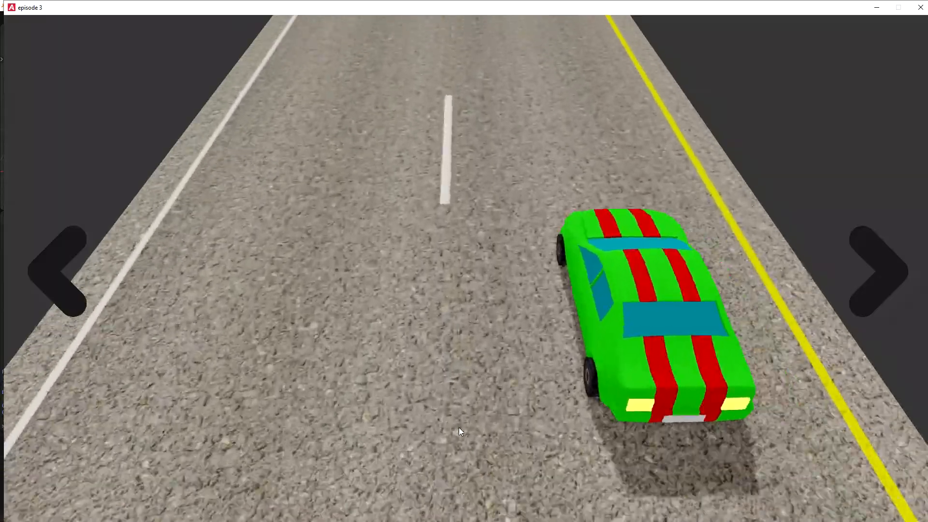
Step: Steer the car back and forth across both lanes in the running game to test its contact with the jerrycans
key("Right")
key("Left")
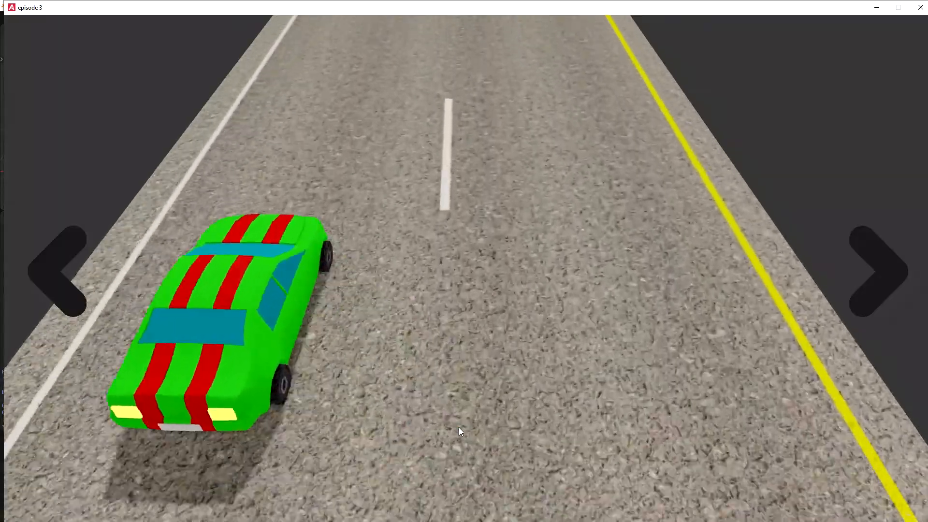
key("Right")
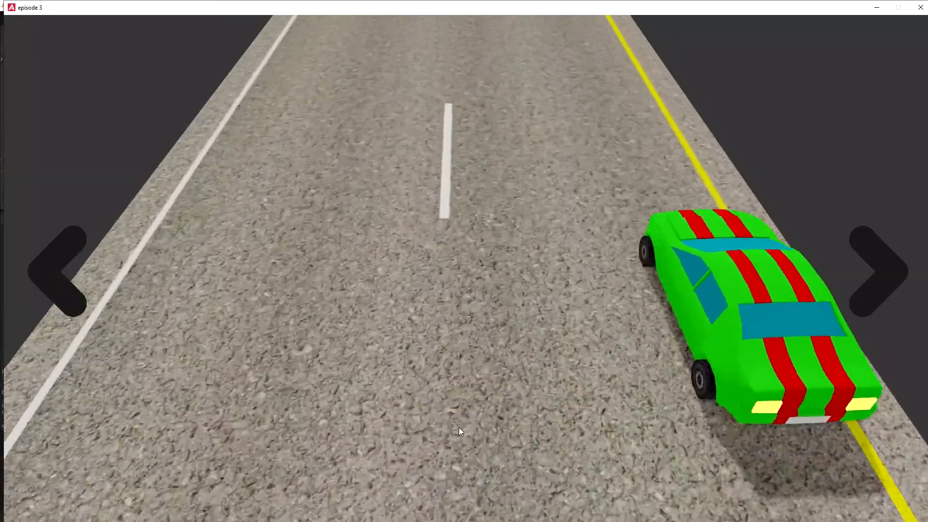
key("Left")
key("Left")
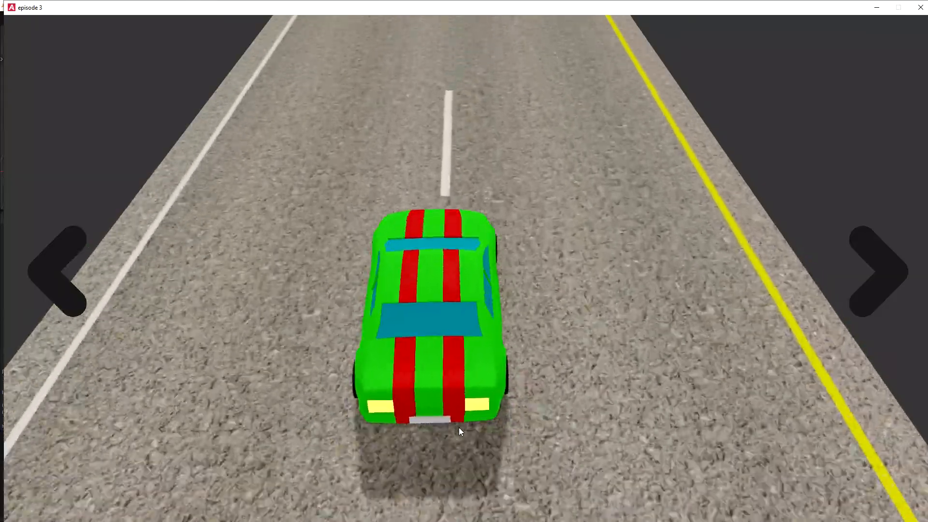
key("Right")
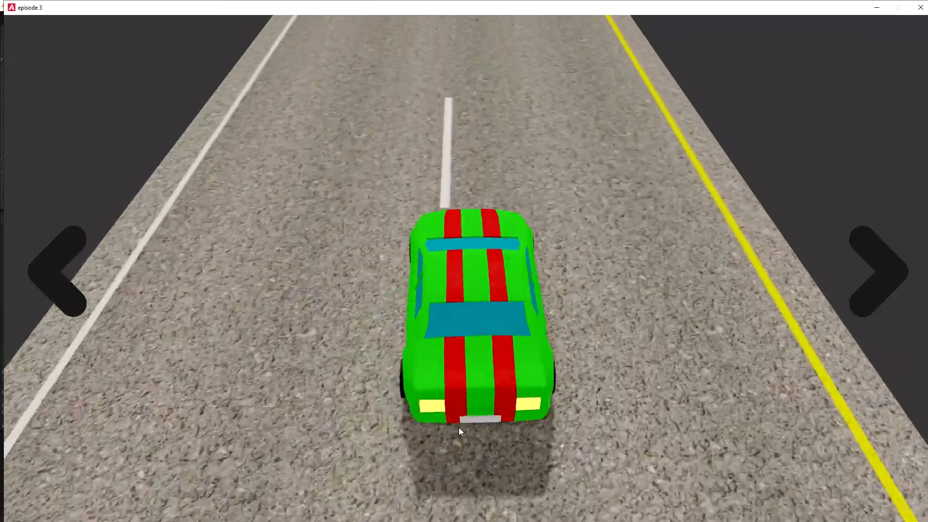
key("Left")
key("Right")
key("Left")
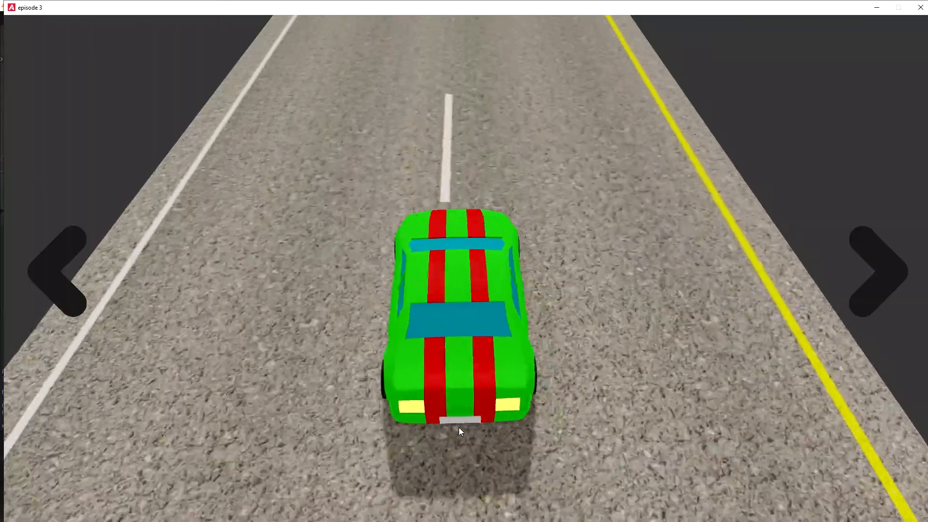
key("Right")
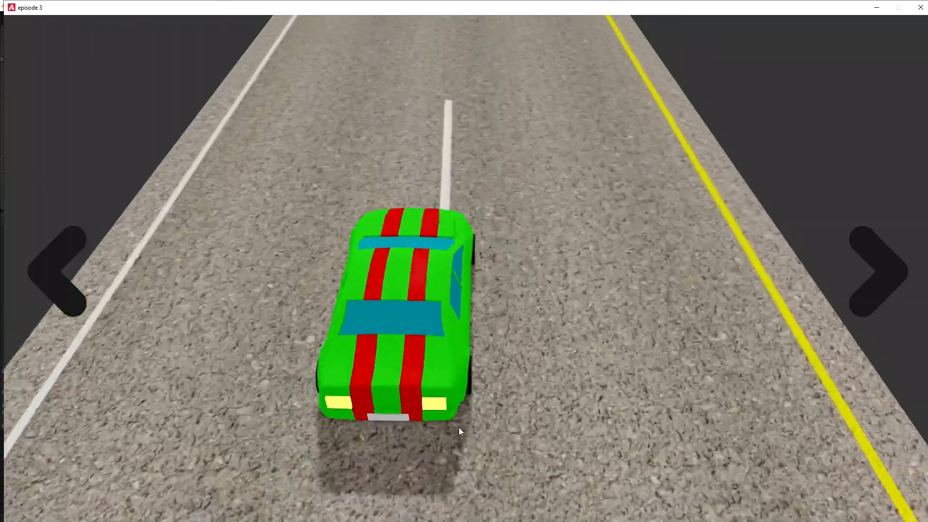
key("Left")
key("Right")
key("Left")
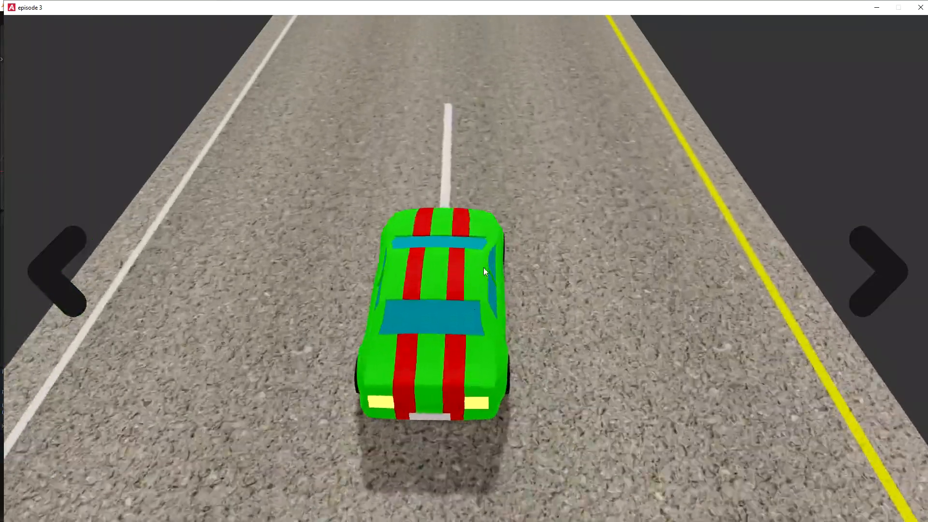